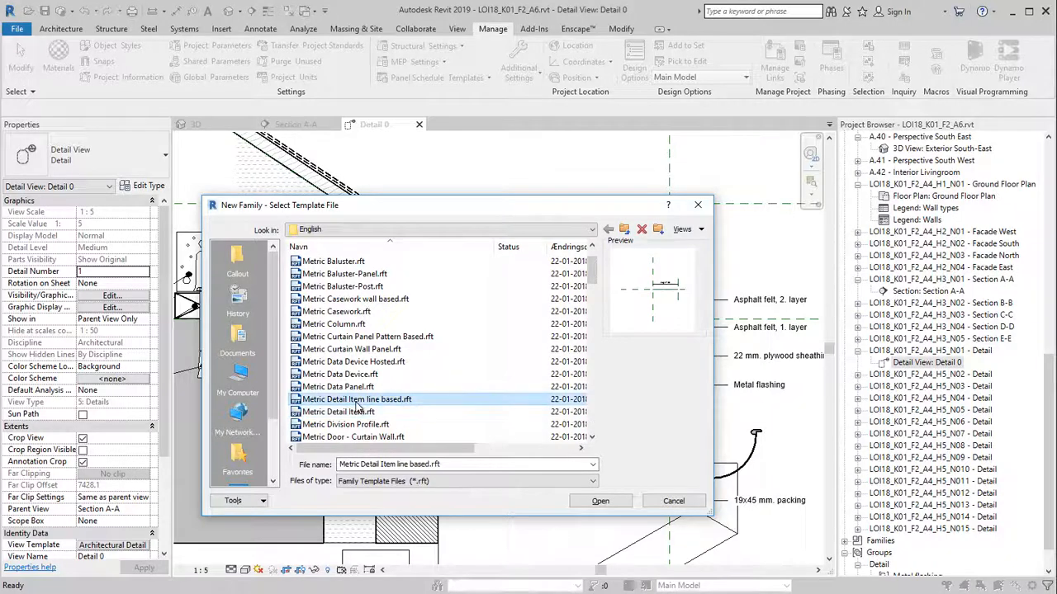
Create a family from Metric Detail Item line based.rft and centre the view on its reference lines
click(600, 502)
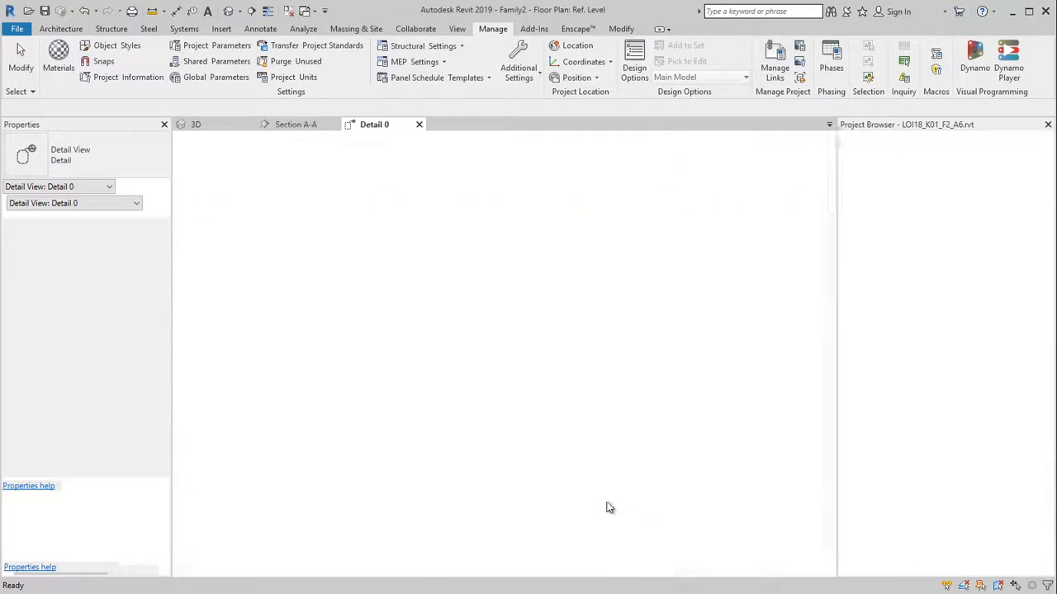
middle_drag(549, 454, 475, 471)
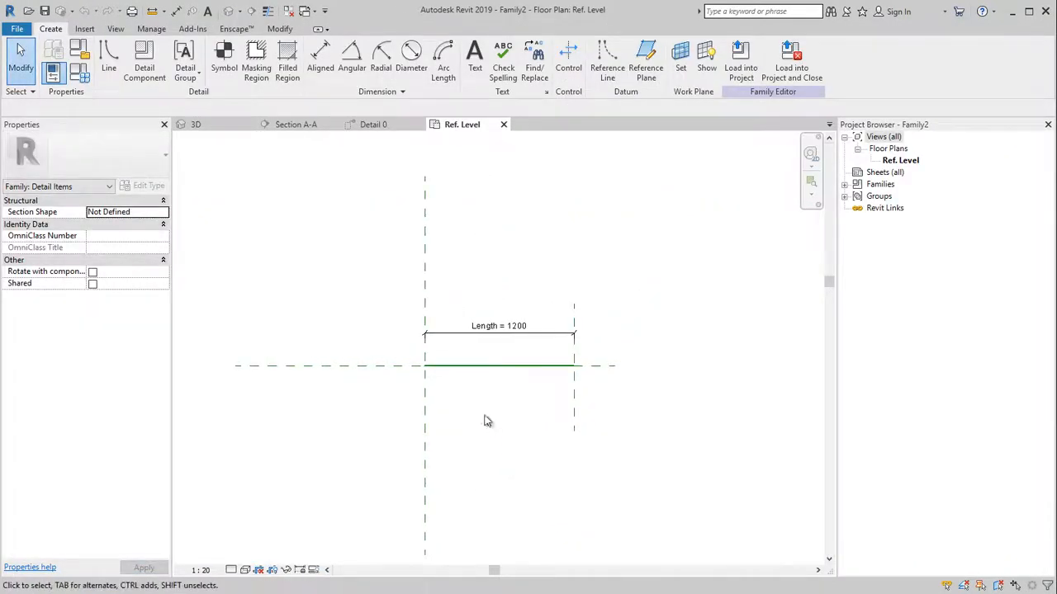
scroll(479, 393, up, 2)
scroll(479, 387, up, 2)
middle_drag(476, 385, 393, 422)
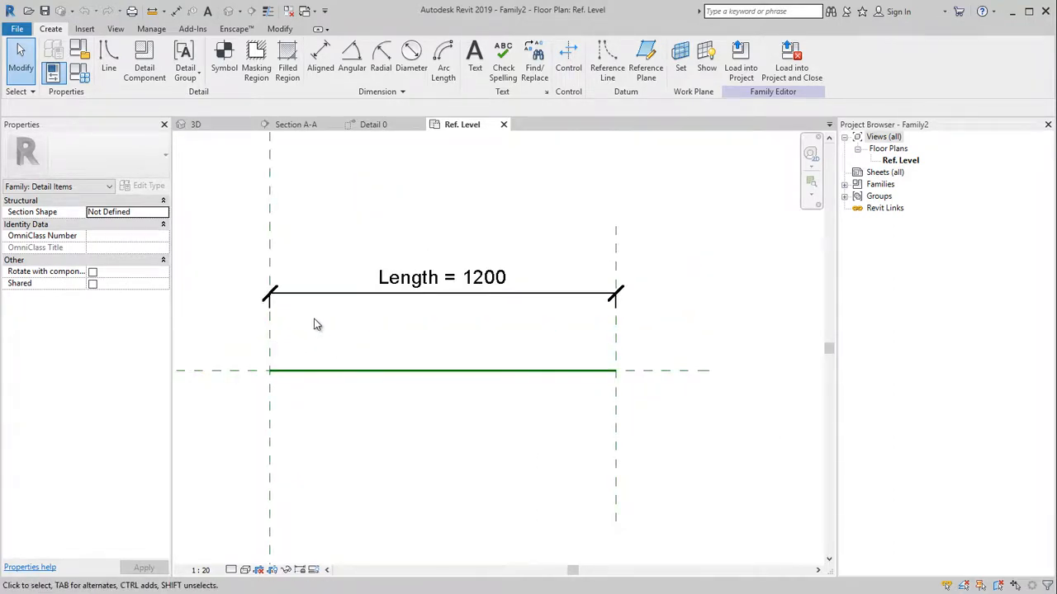
Sketch a thin rectangular filled-region boundary across the 1200 length, locked to both reference planes
click(286, 65)
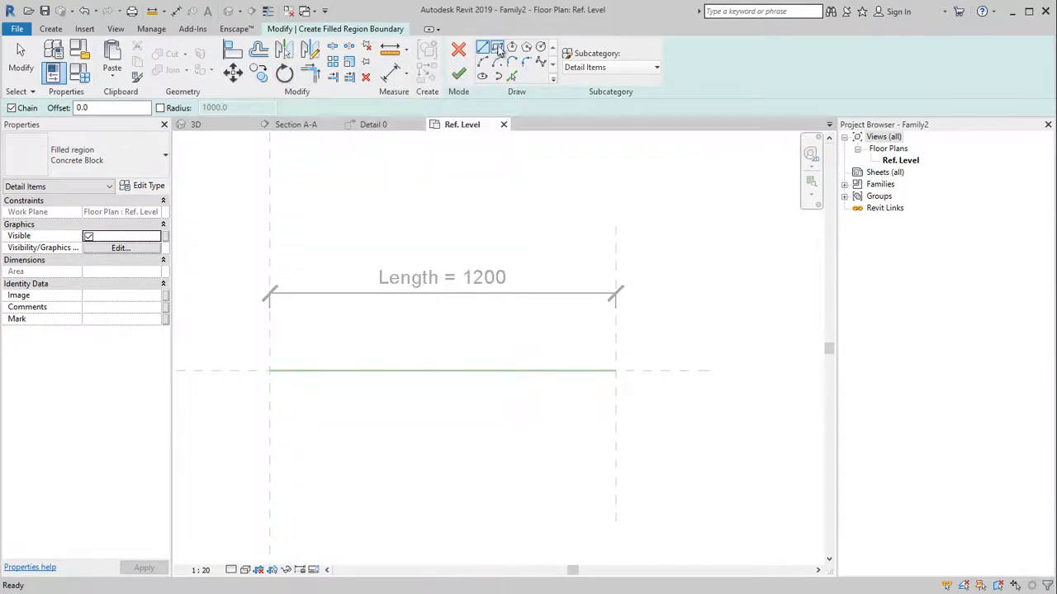
click(498, 48)
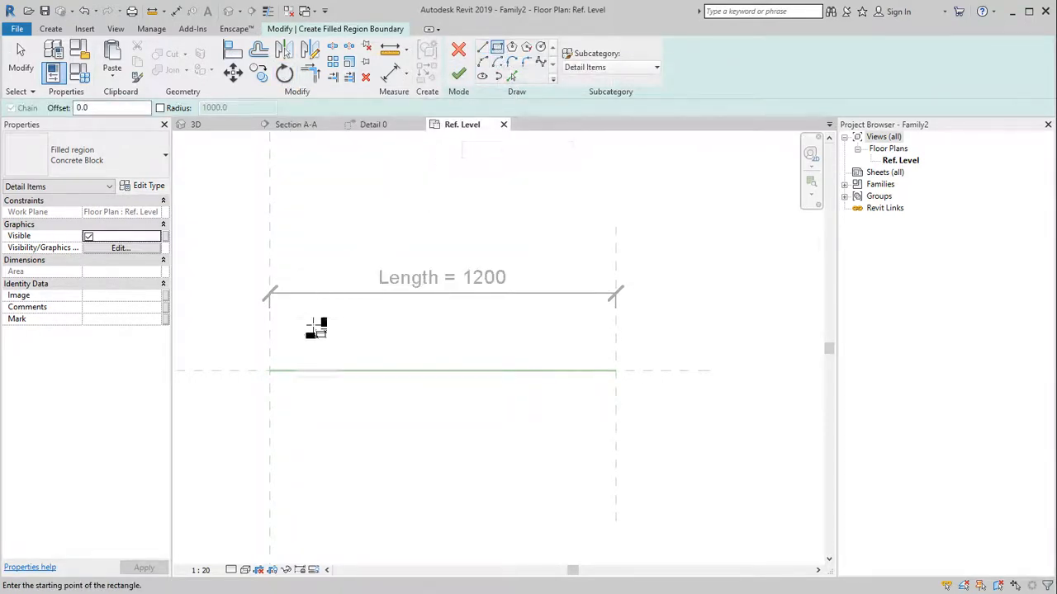
click(269, 371)
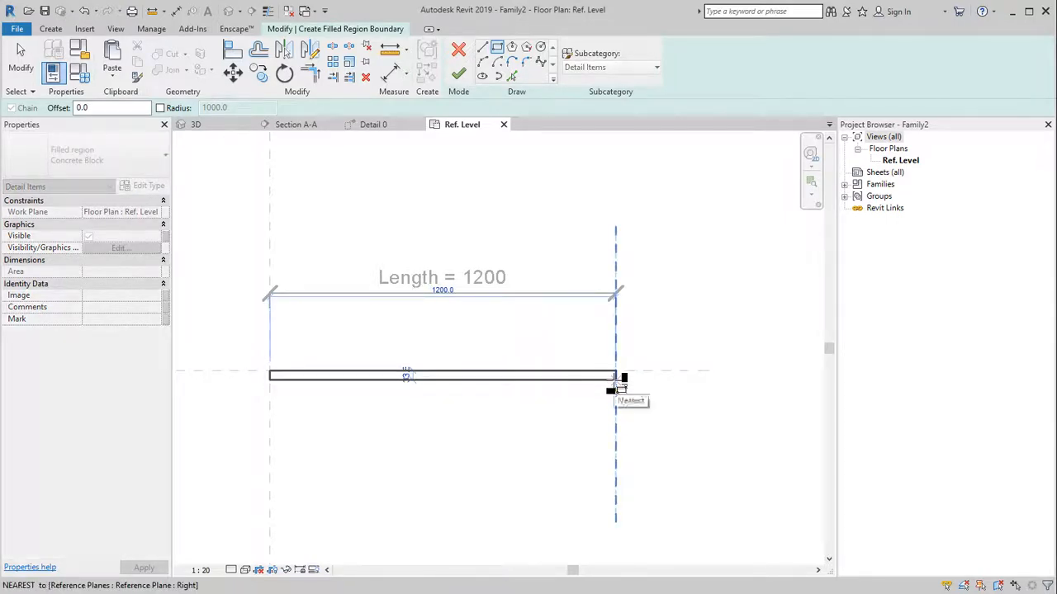
click(615, 379)
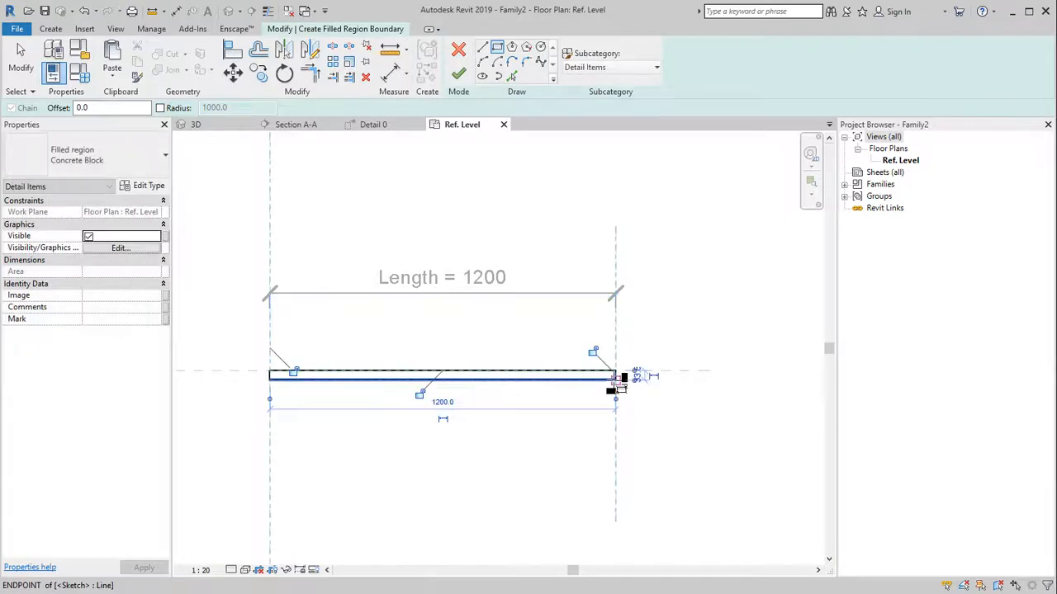
click(293, 371)
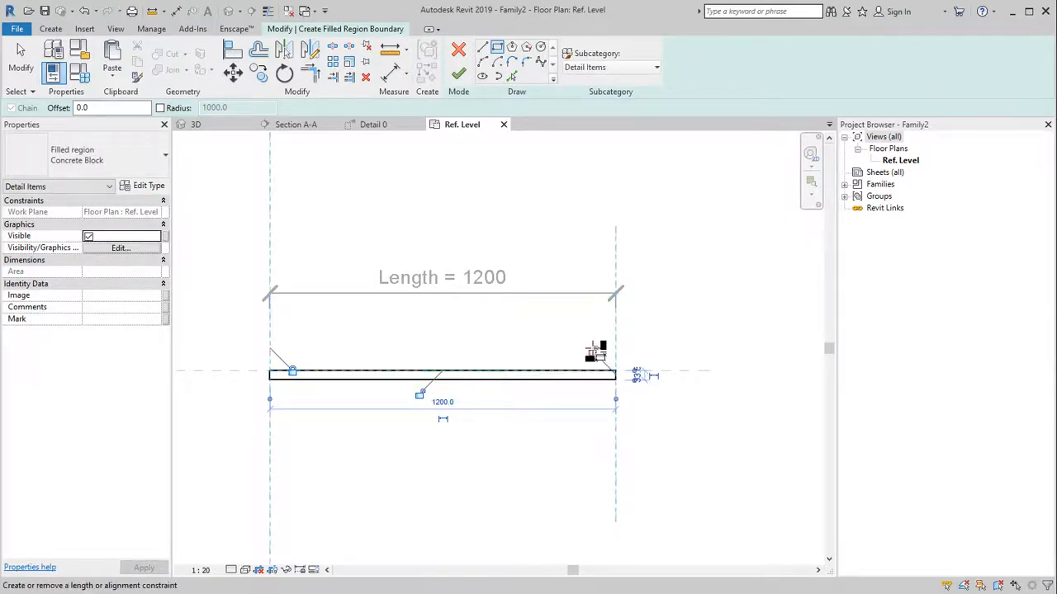
click(591, 350)
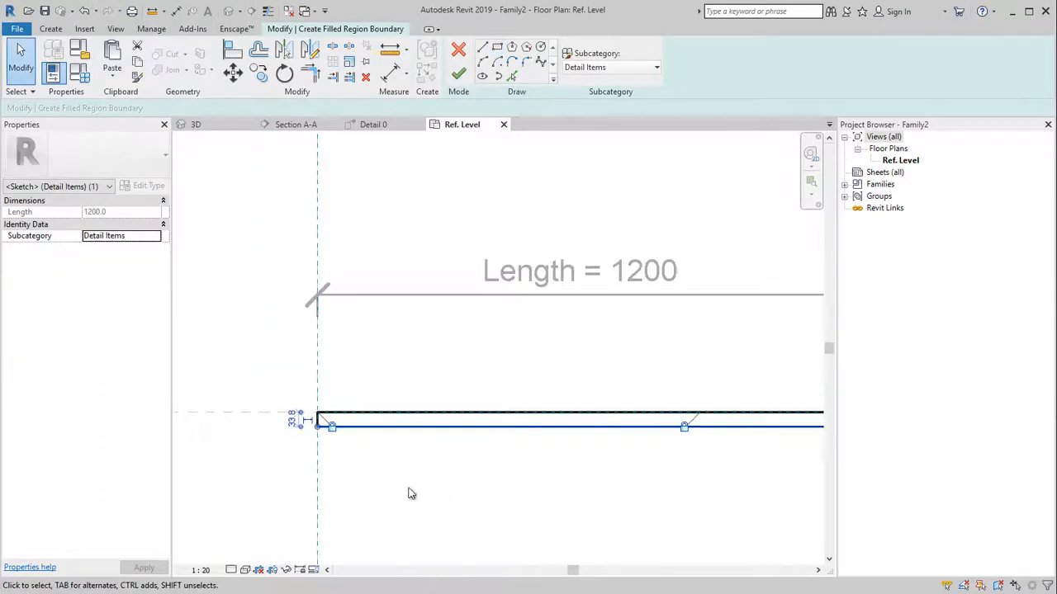
Set the rectangle's thickness to 8 and make that dimension permanent
scroll(331, 427, up, 2)
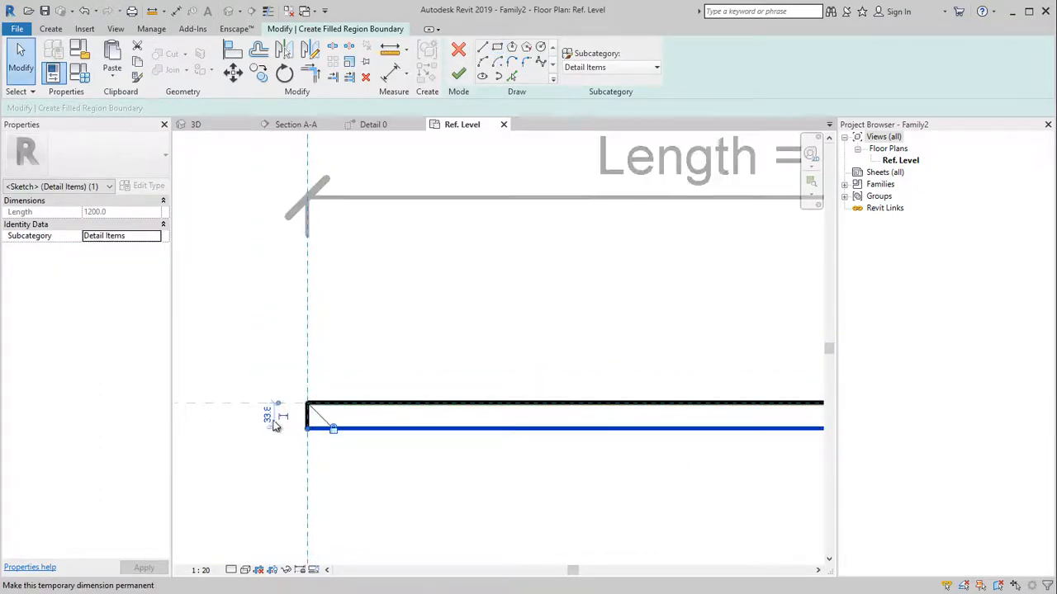
click(273, 421)
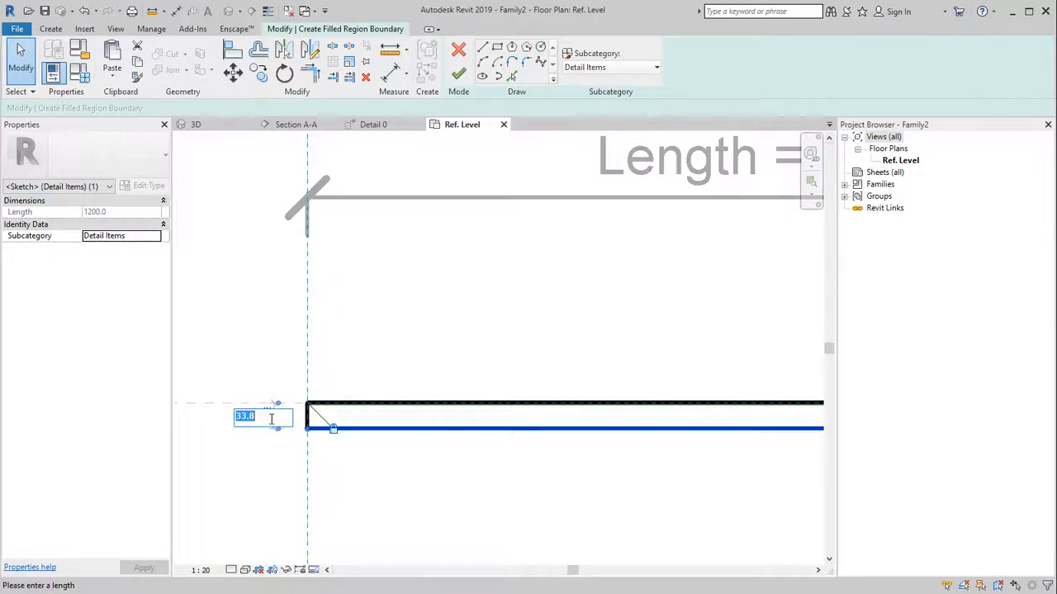
text(8)
key(Return)
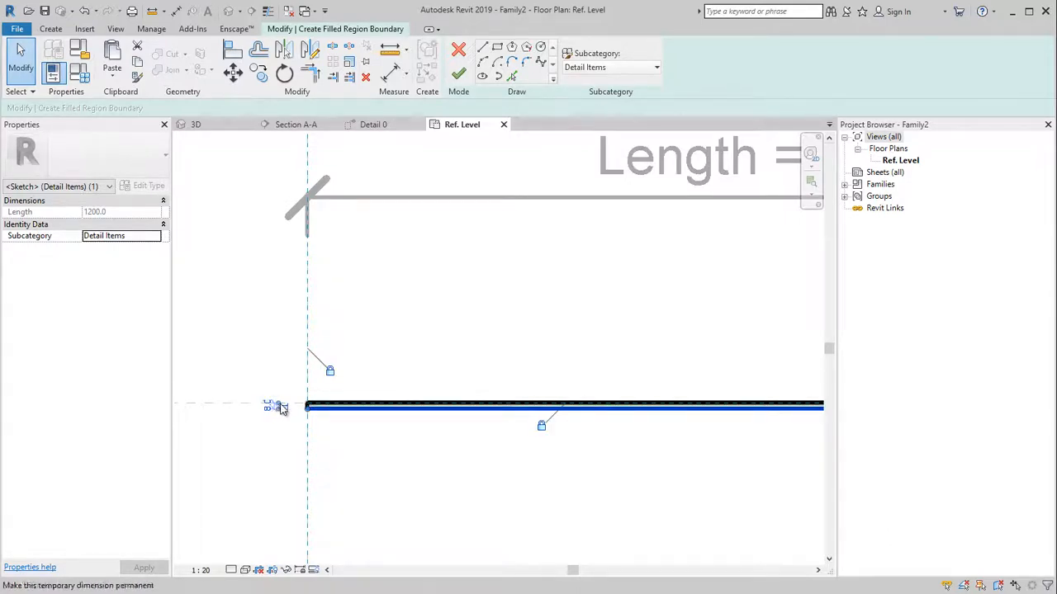
scroll(285, 409, up, 1)
scroll(291, 413, up, 1)
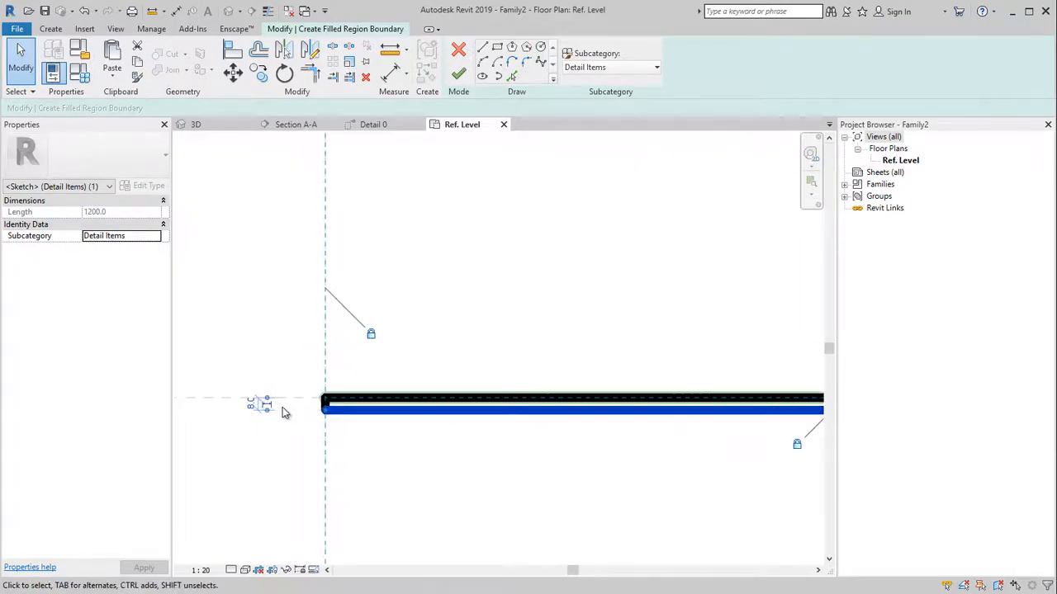
click(272, 408)
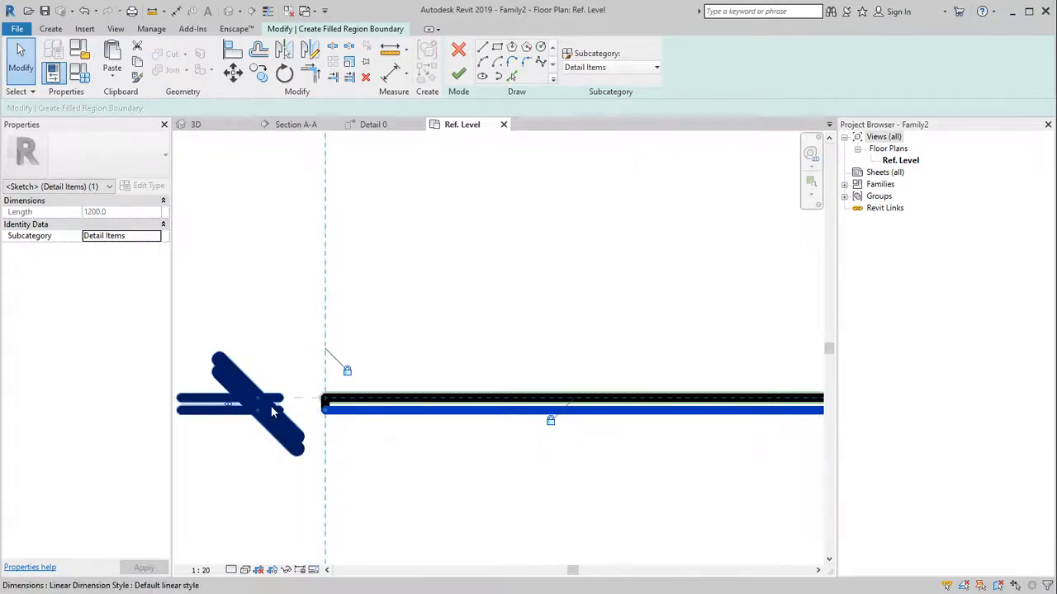
Change the view scale to 1:5
scroll(299, 420, down, 2)
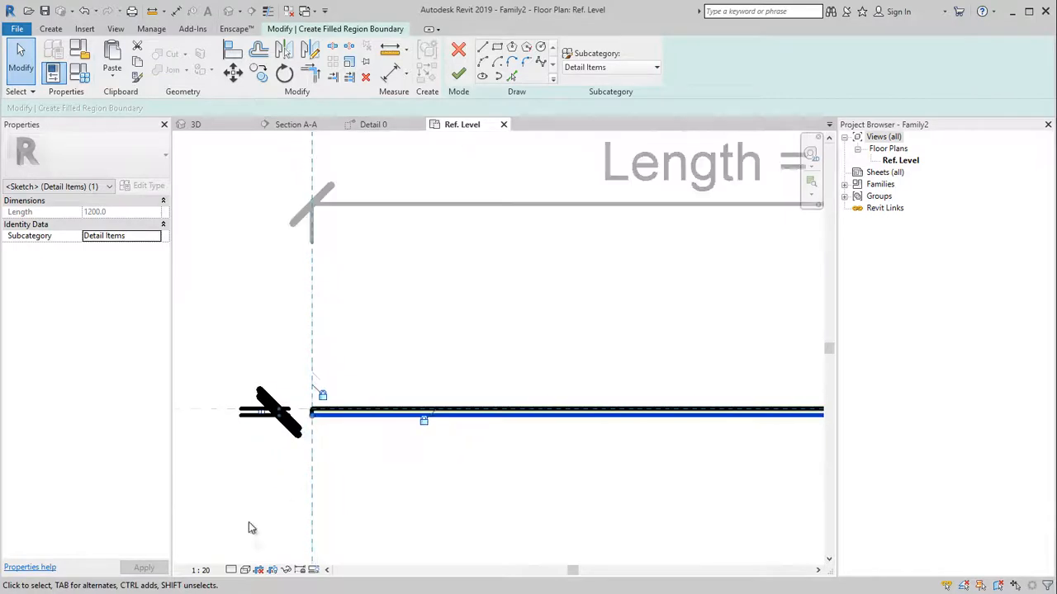
click(201, 571)
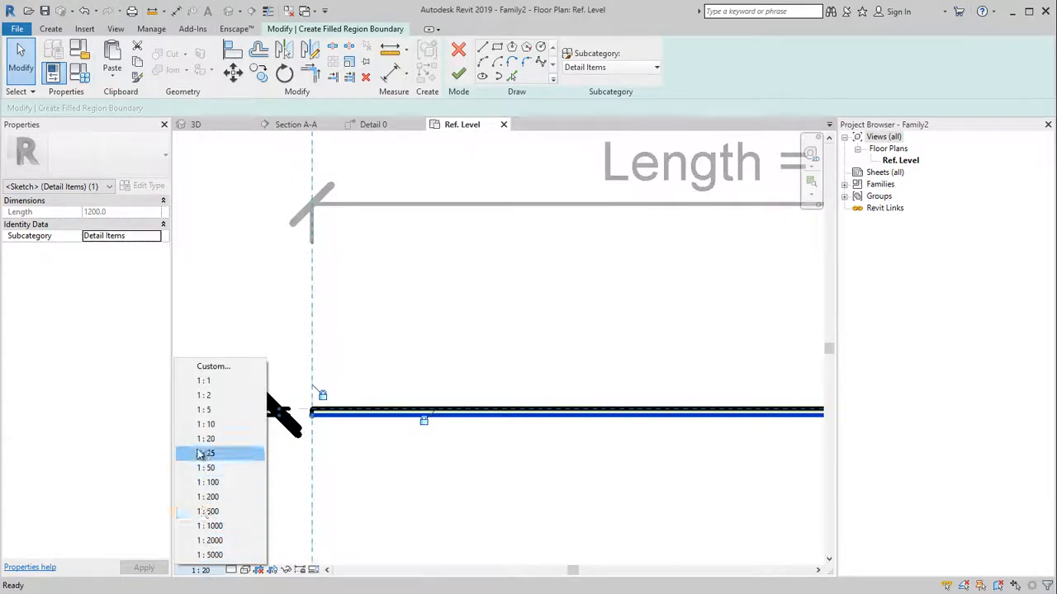
click(204, 411)
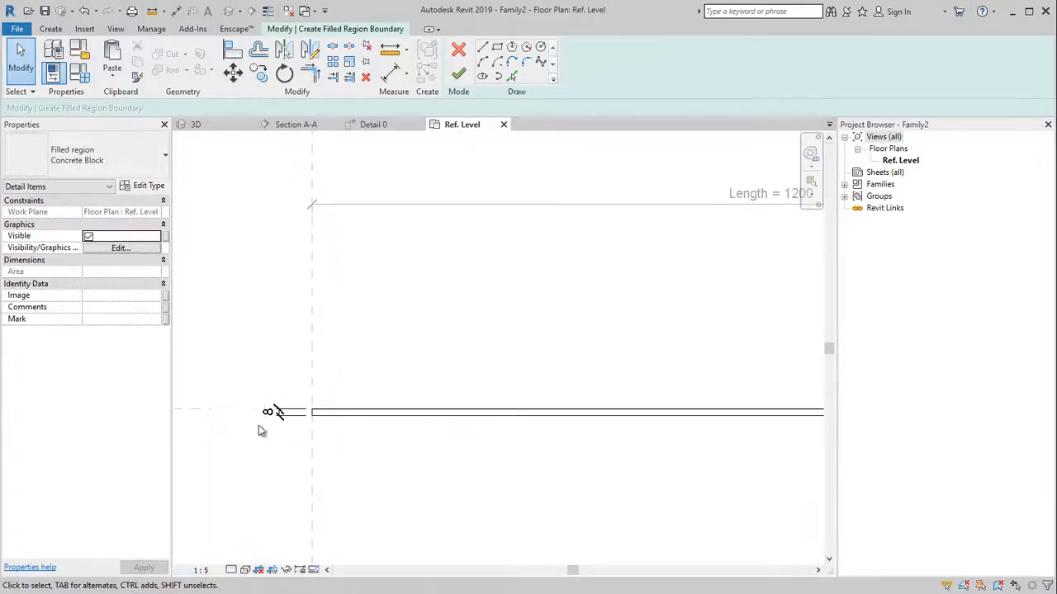
Label the 8 thickness dimension with a new type parameter called Thickness
click(289, 421)
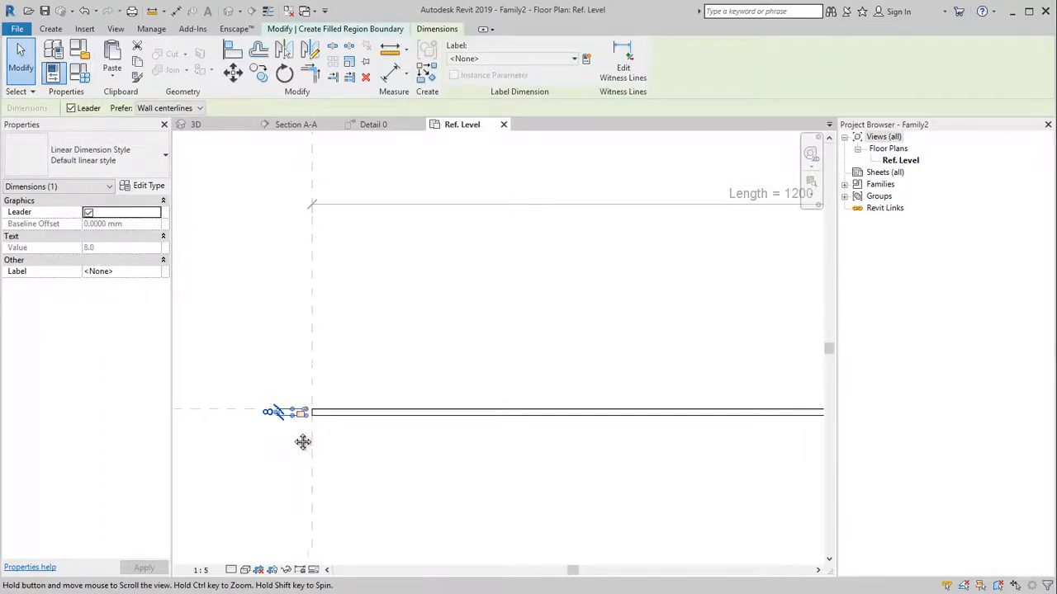
scroll(300, 443, down, 2)
scroll(323, 456, down, 1)
scroll(319, 466, down, 1)
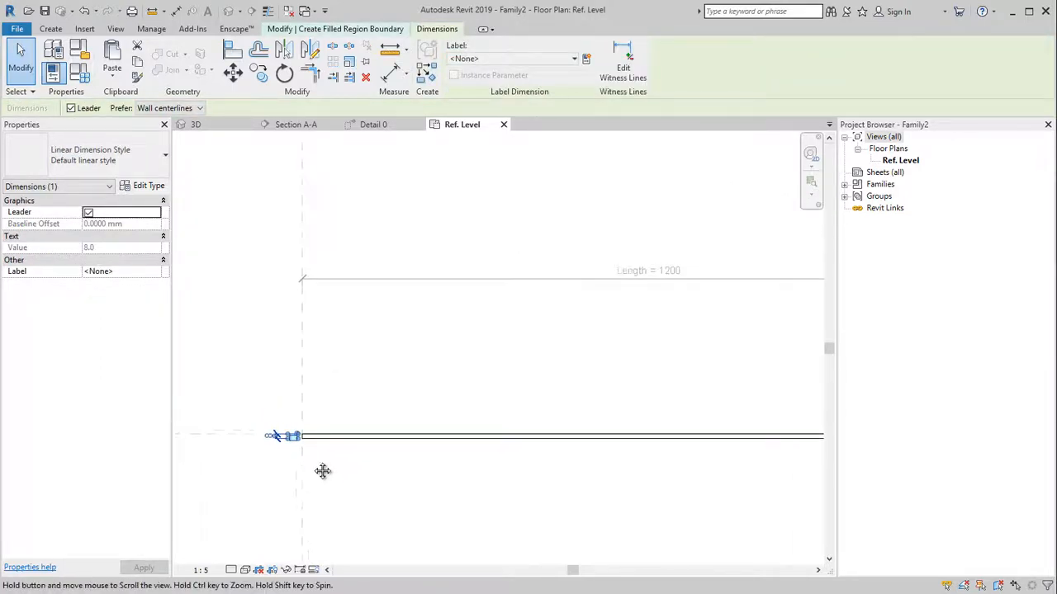
scroll(310, 461, up, 4)
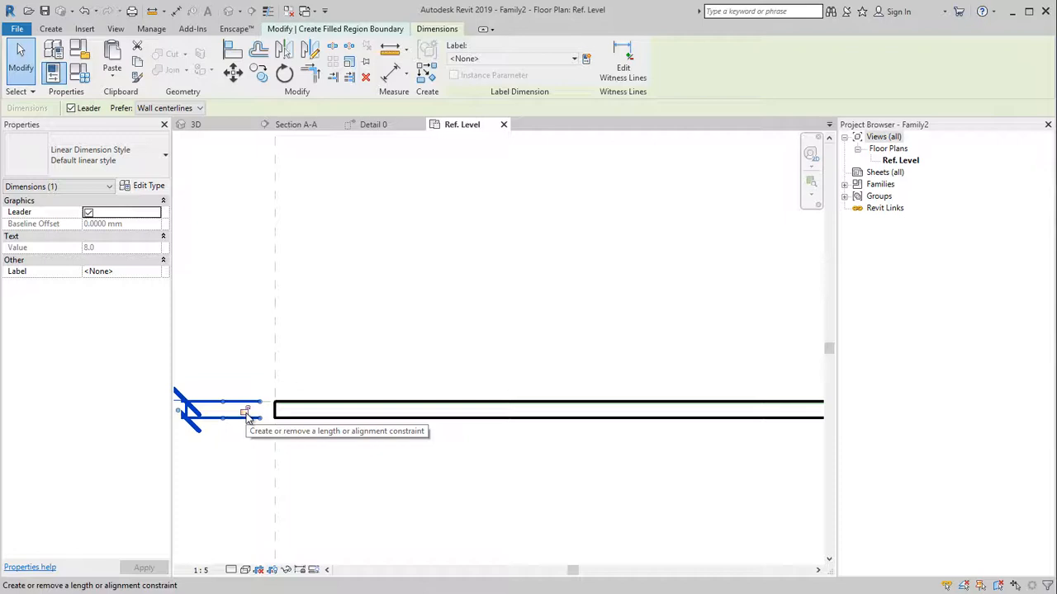
scroll(247, 419, down, 2)
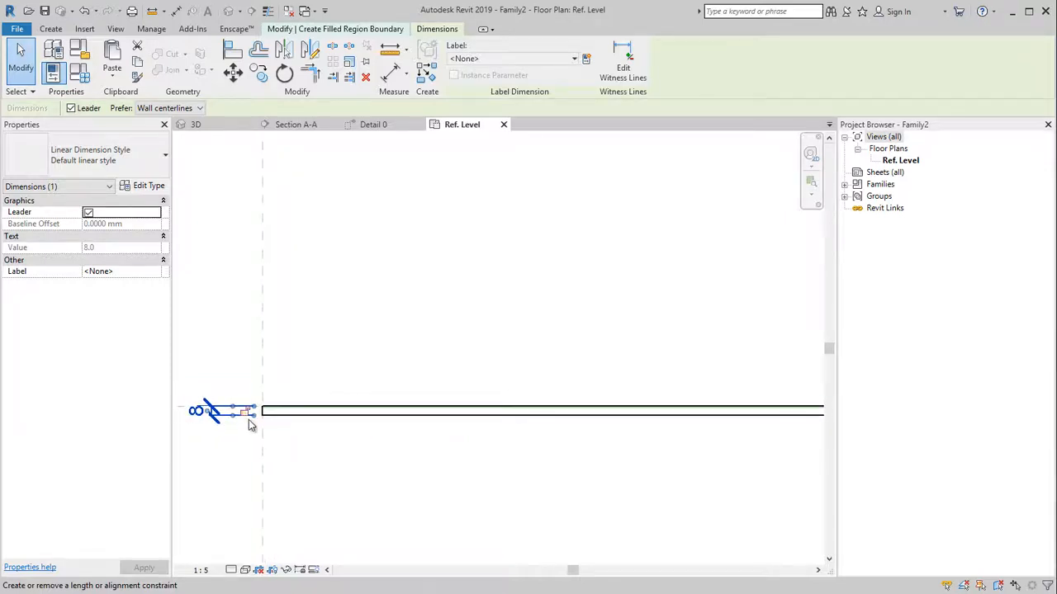
scroll(252, 425, down, 1)
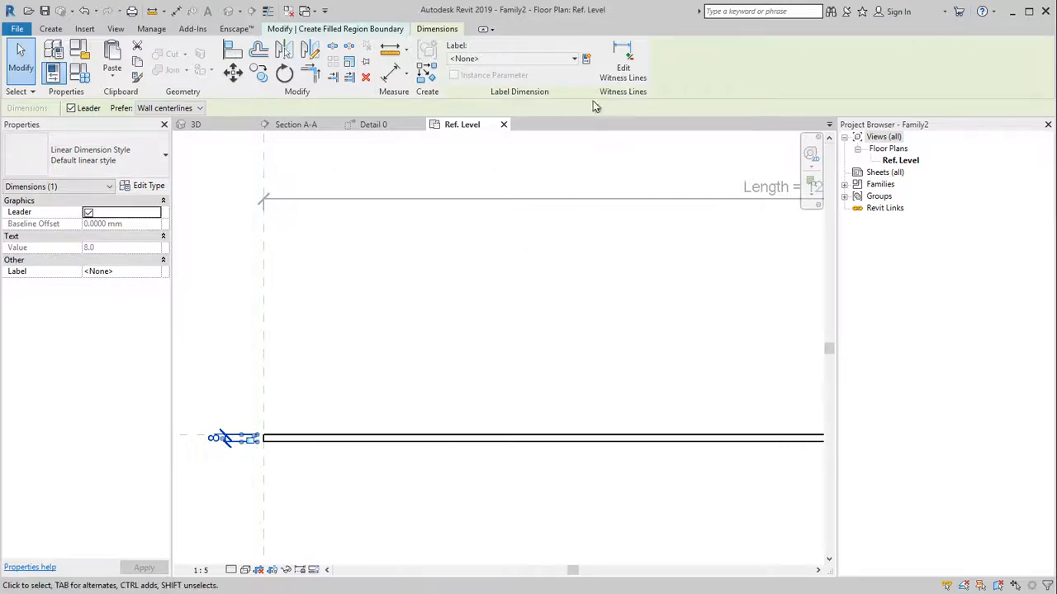
click(587, 62)
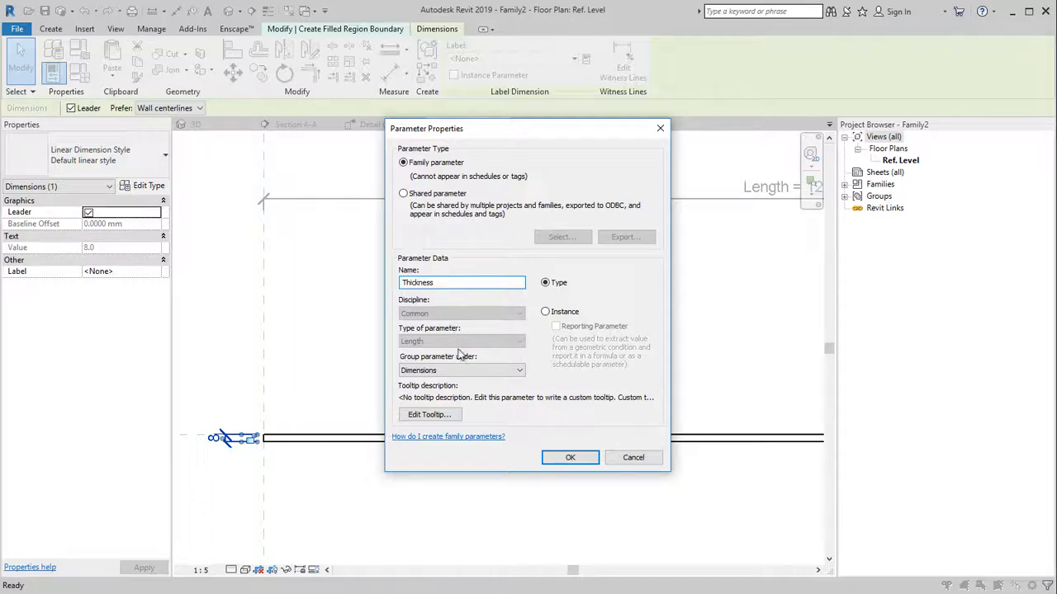
click(572, 458)
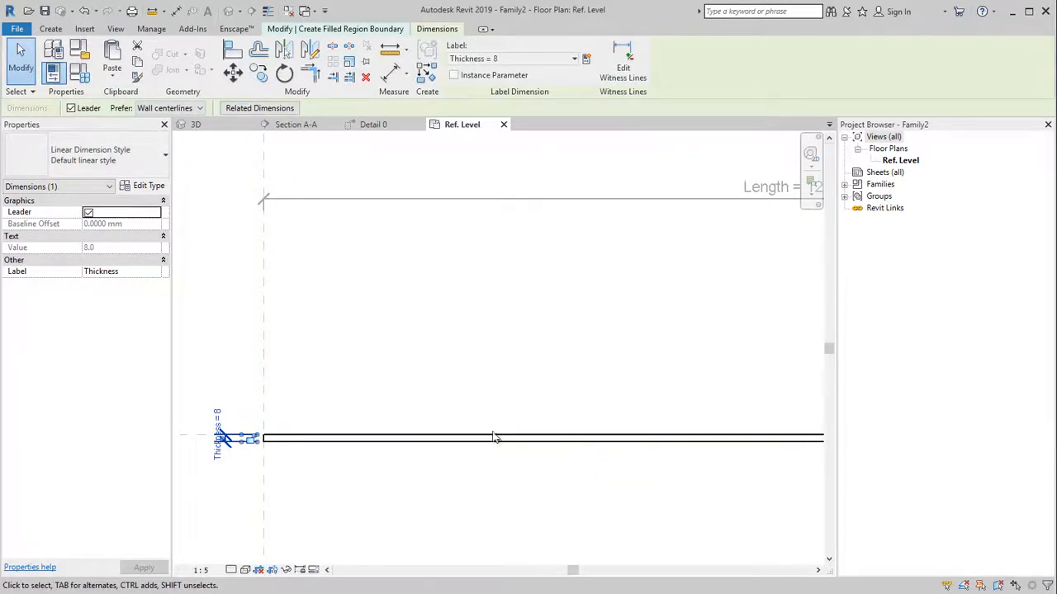
scroll(401, 432, down, 2)
Finish the filled-region sketch and select the panel strip
middle_drag(403, 432, 354, 432)
scroll(349, 427, down, 1)
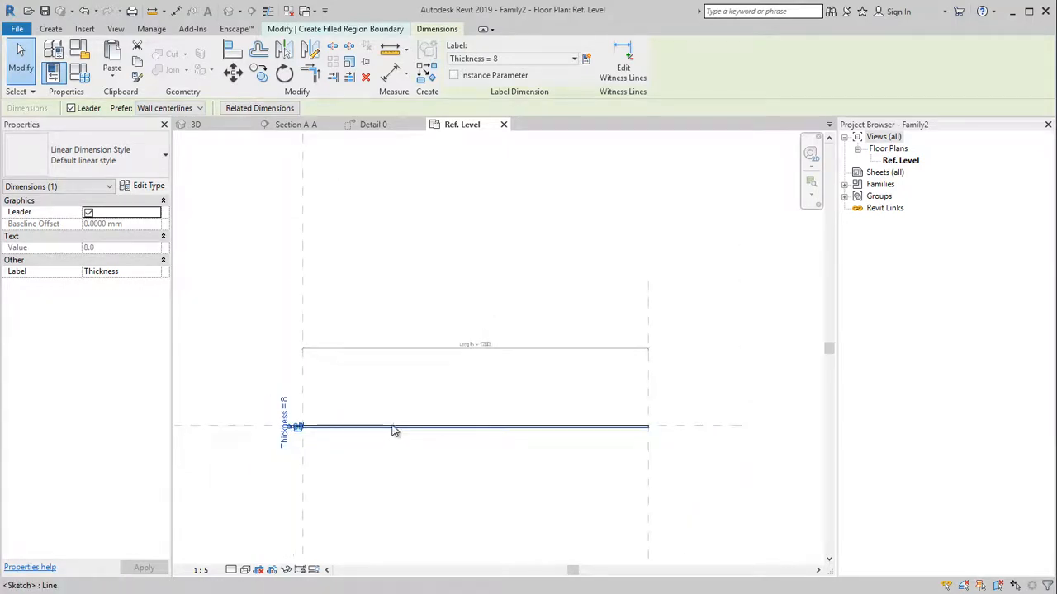
click(444, 399)
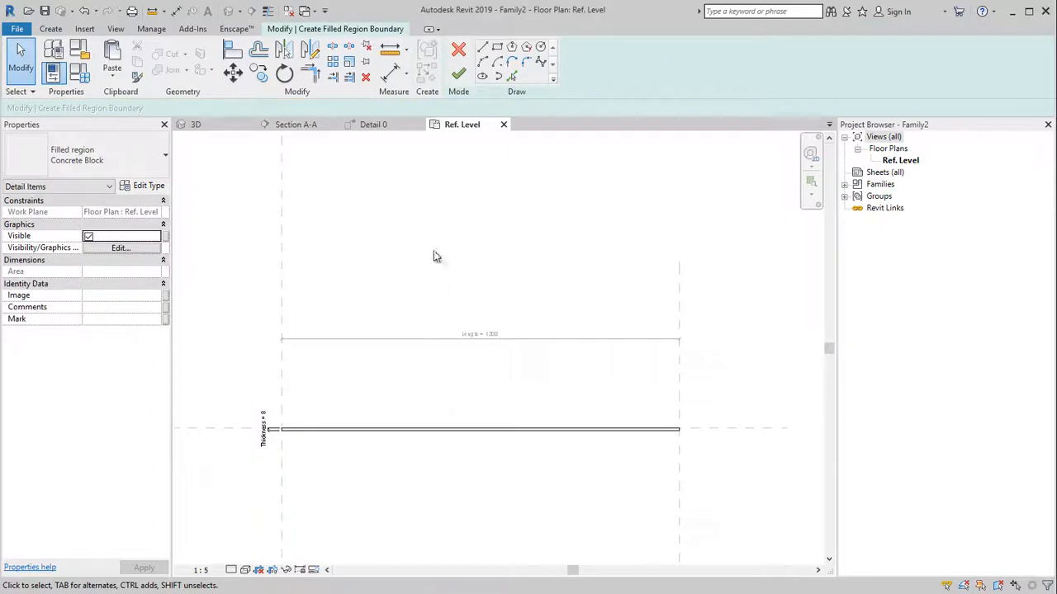
click(459, 74)
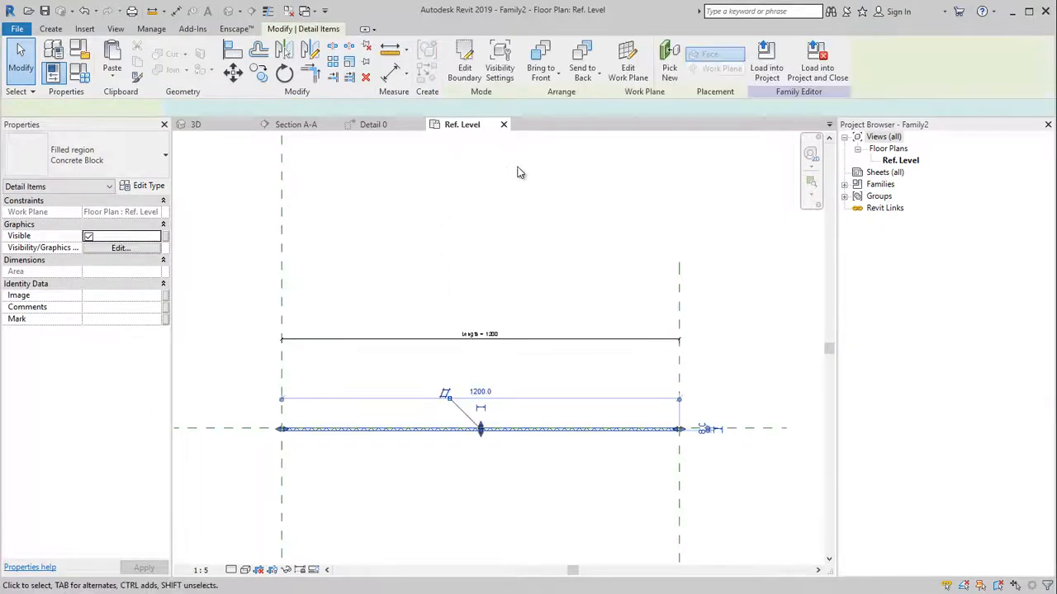
key(Escape)
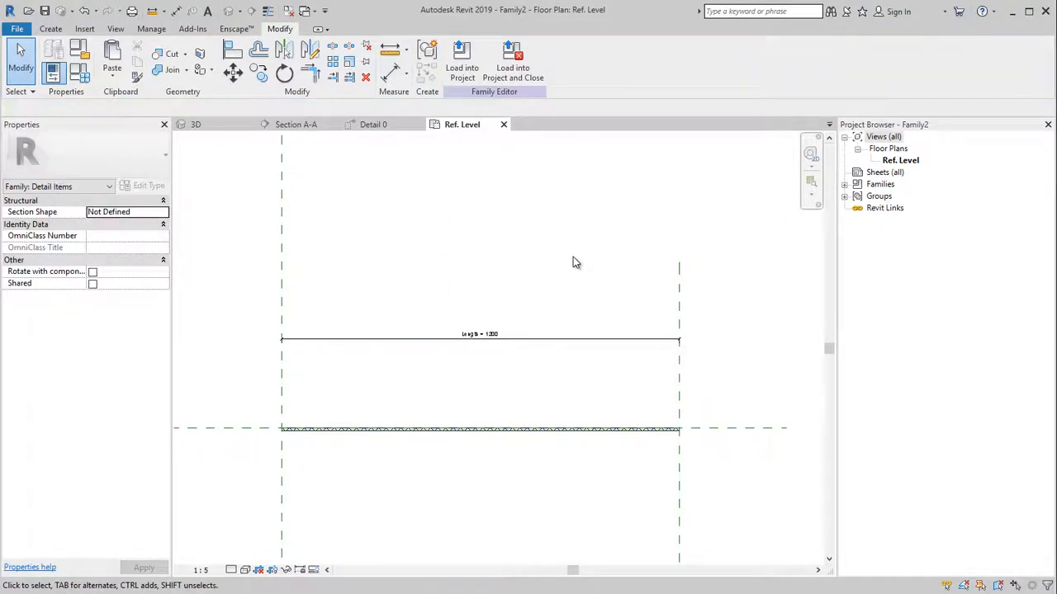
click(520, 430)
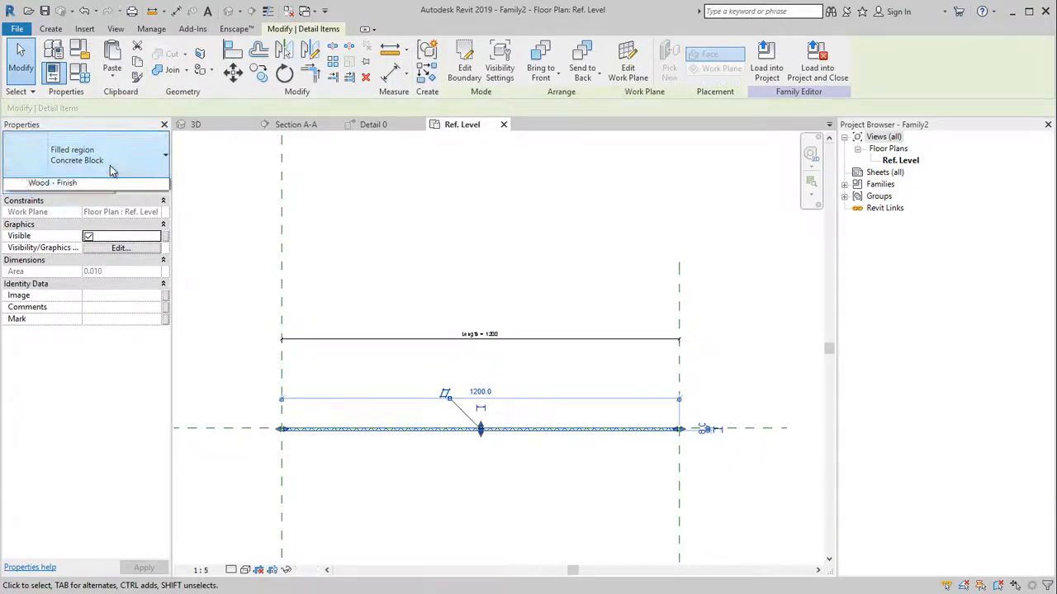
Switch the region to Solid Fill - Black, recolour it white, and duplicate as 'Solid Fill - White'
click(113, 170)
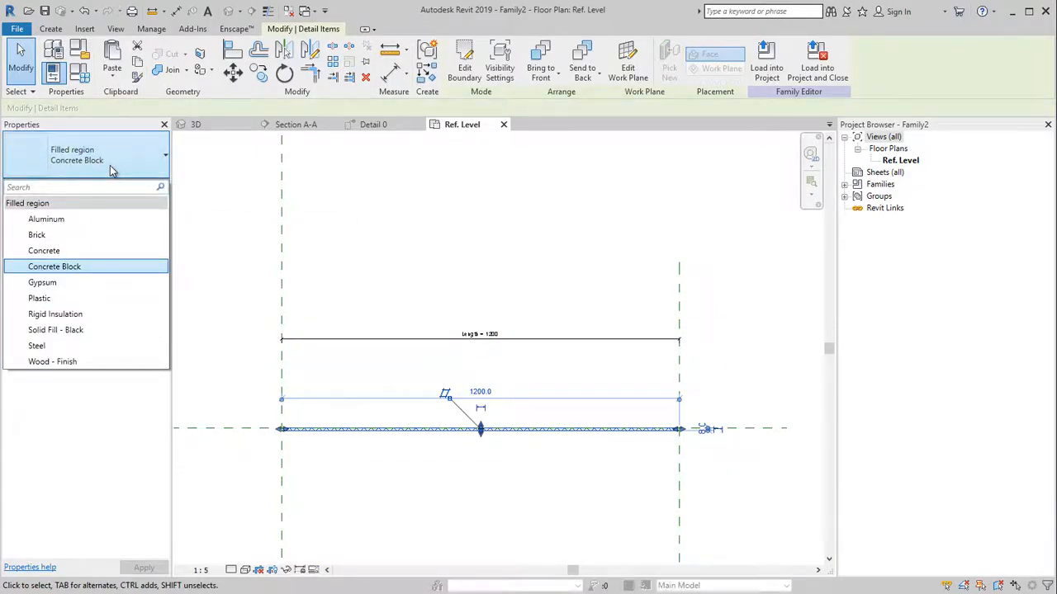
click(99, 334)
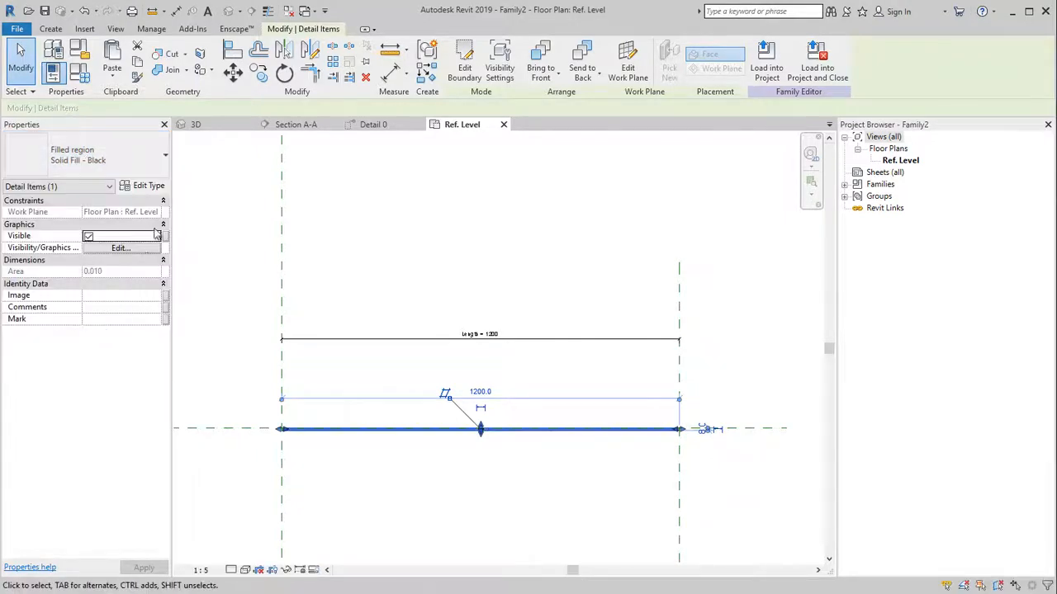
click(149, 183)
click(203, 308)
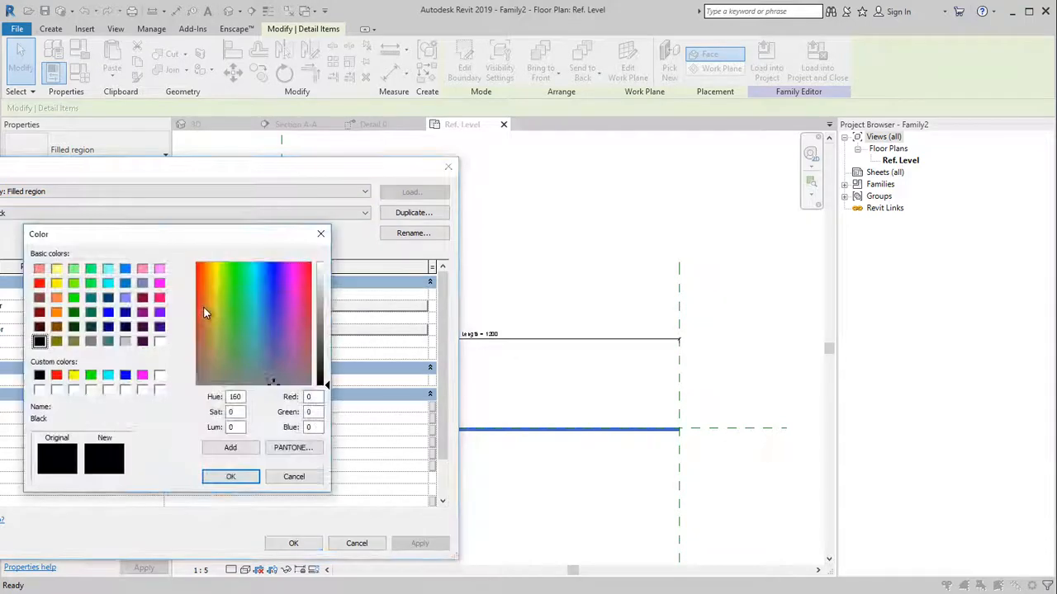
click(159, 341)
click(231, 476)
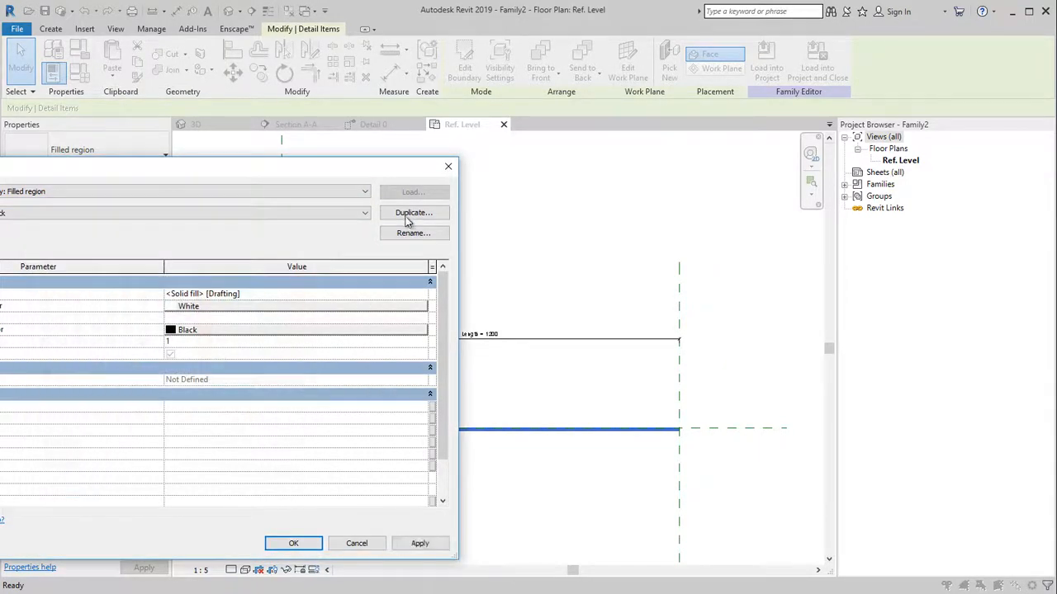
click(410, 213)
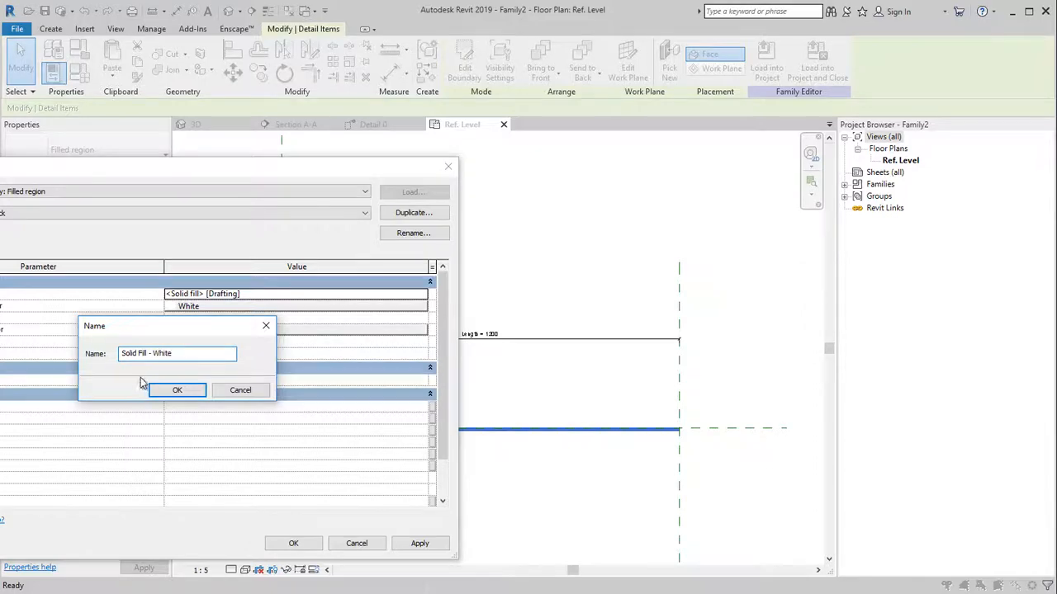
click(168, 392)
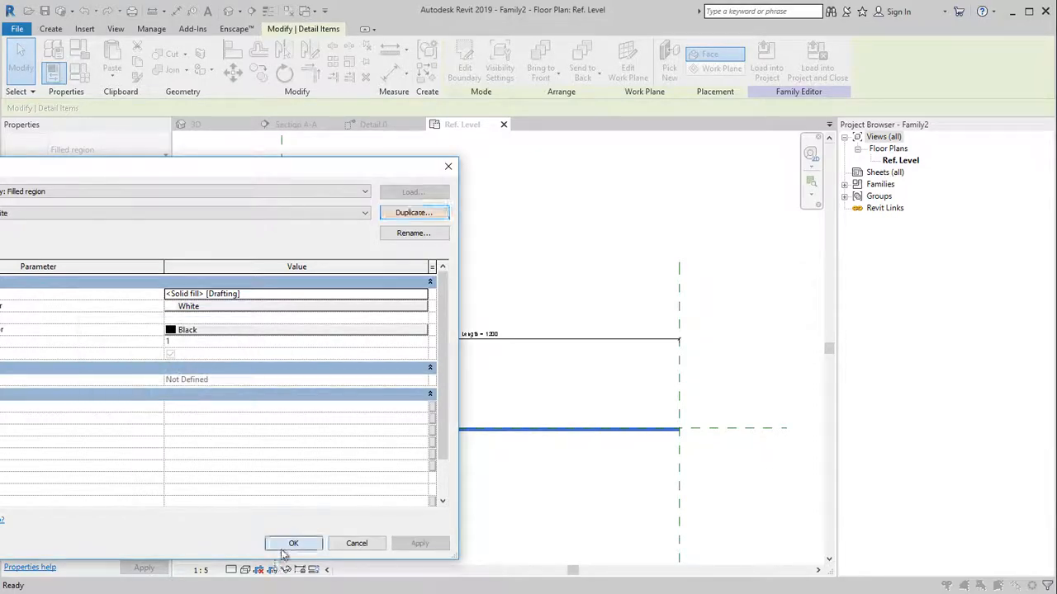
click(293, 544)
click(444, 459)
scroll(653, 459, down, 2)
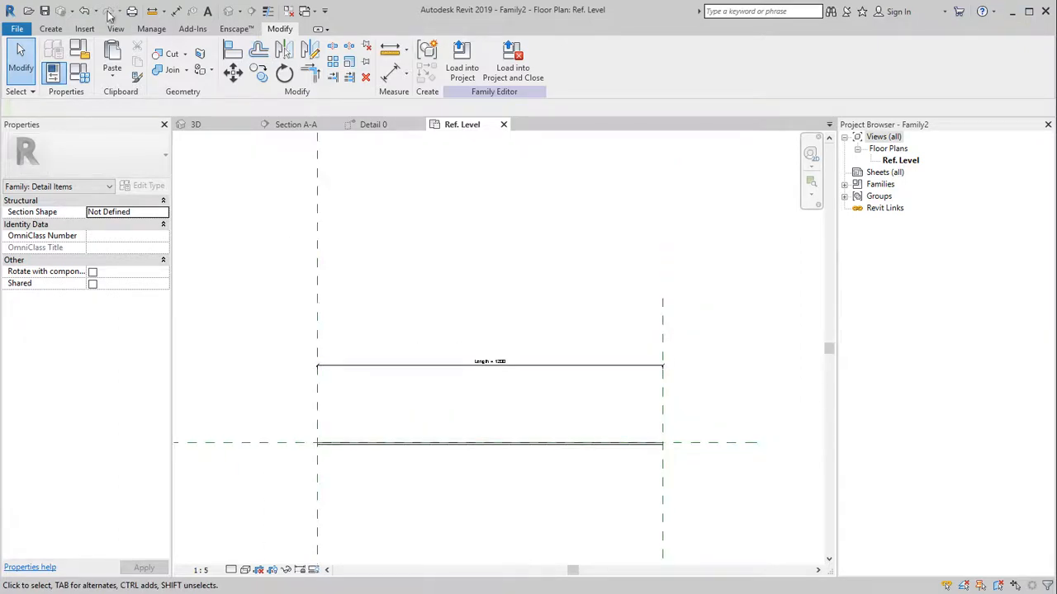
Save the family as 'Fibercement panel' in Progression_test and shorten its length to 1120
click(45, 12)
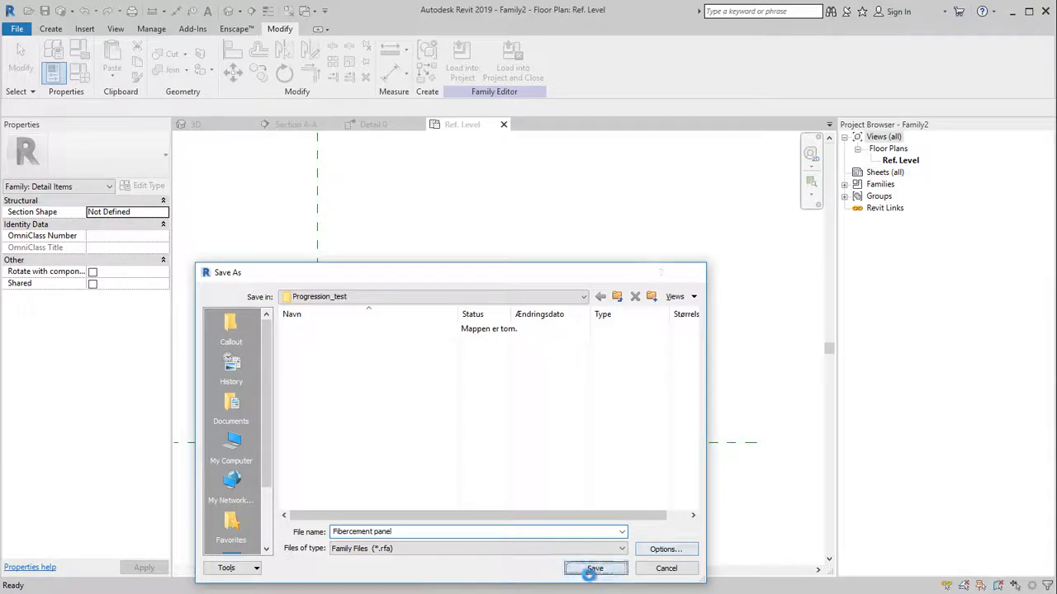
click(588, 569)
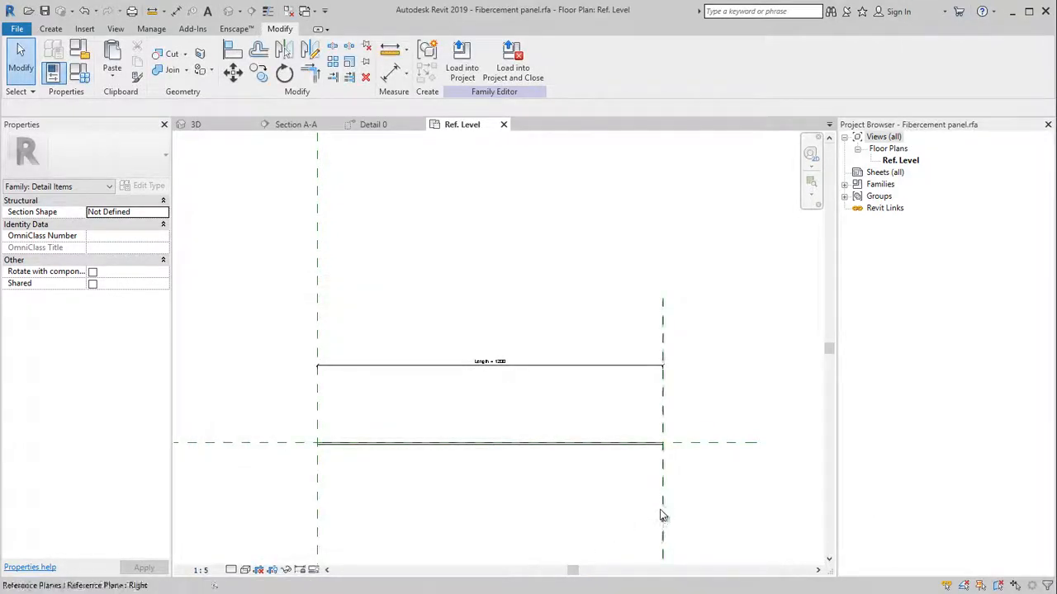
drag(663, 515, 642, 510)
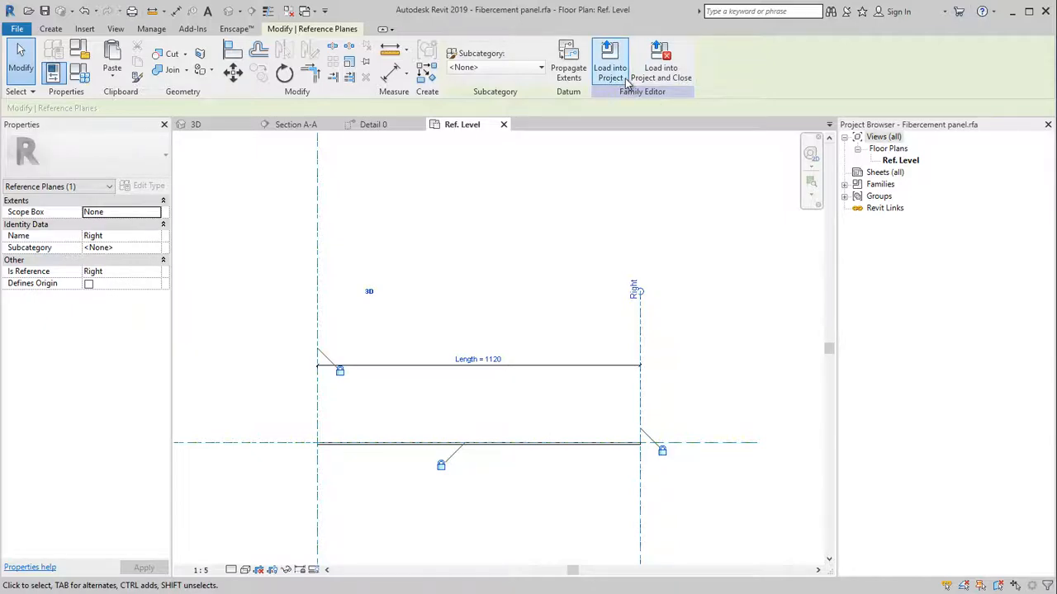
Load the saved Fibercement panel family into the project and open the Detail 0 eave view
click(661, 67)
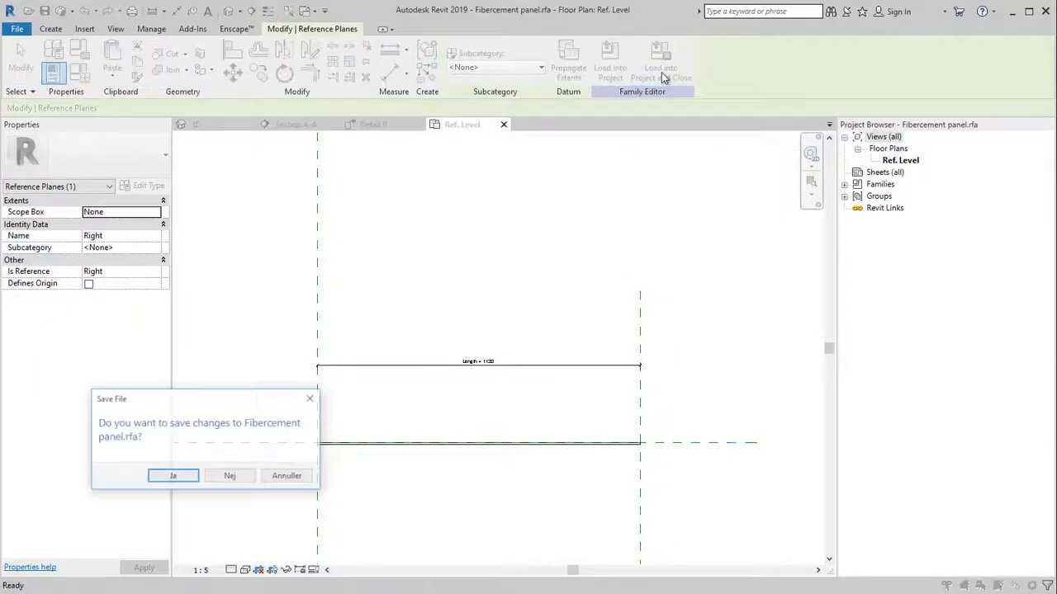
click(178, 476)
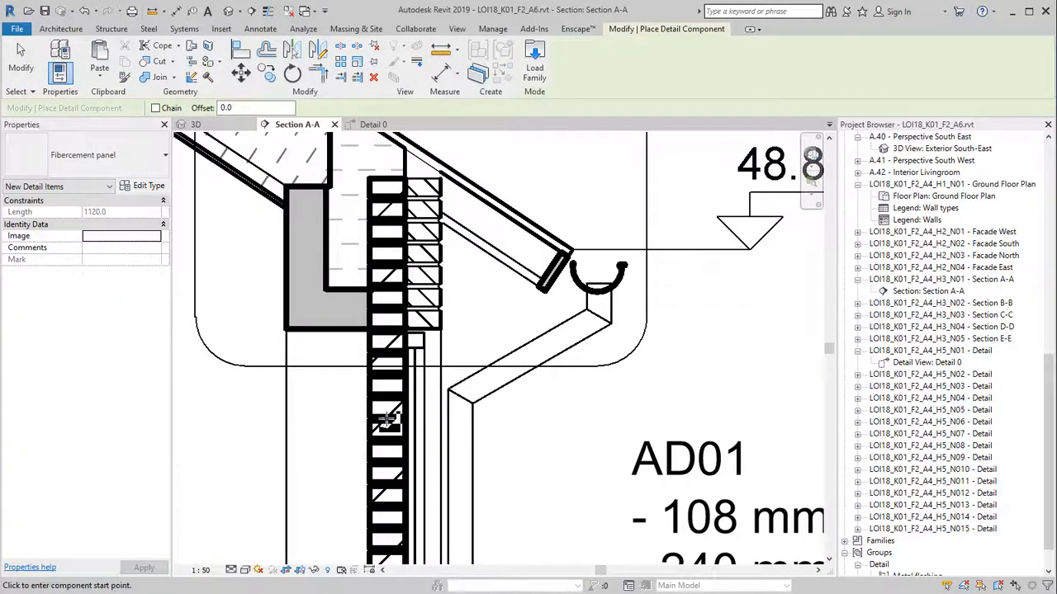
key(Escape)
key(Escape)
double_click(926, 363)
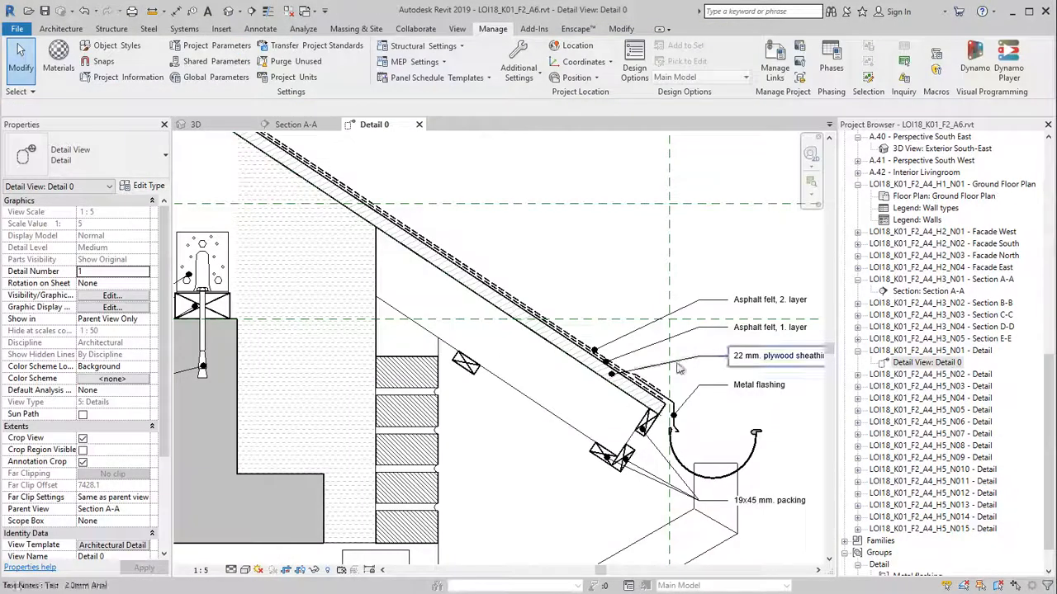
scroll(549, 455, up, 3)
scroll(549, 455, up, 2)
middle_drag(549, 455, 429, 413)
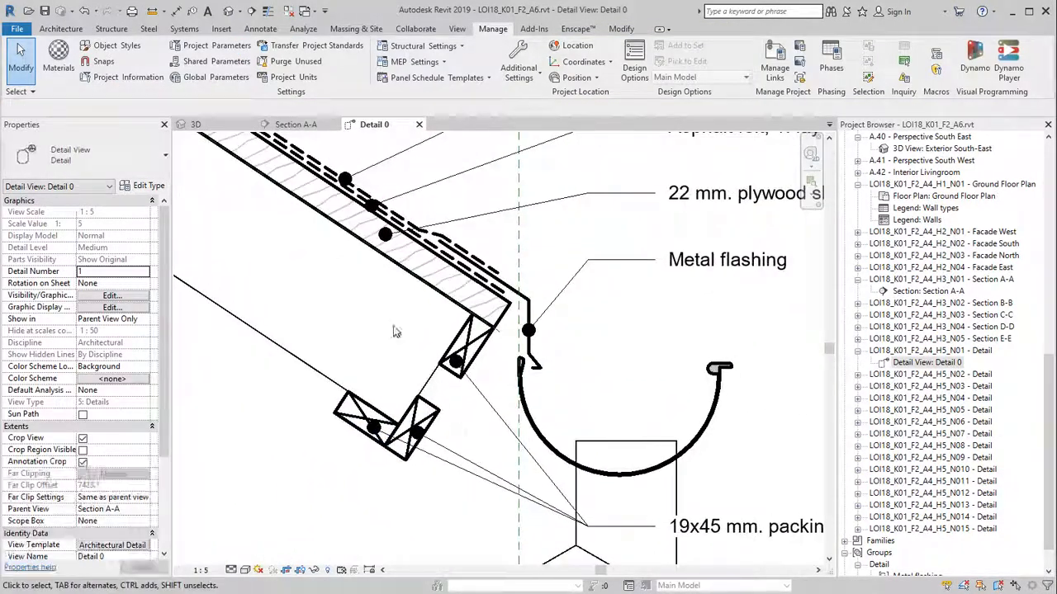
Place a Fibercement panel from the batten end up toward the flashing
click(260, 29)
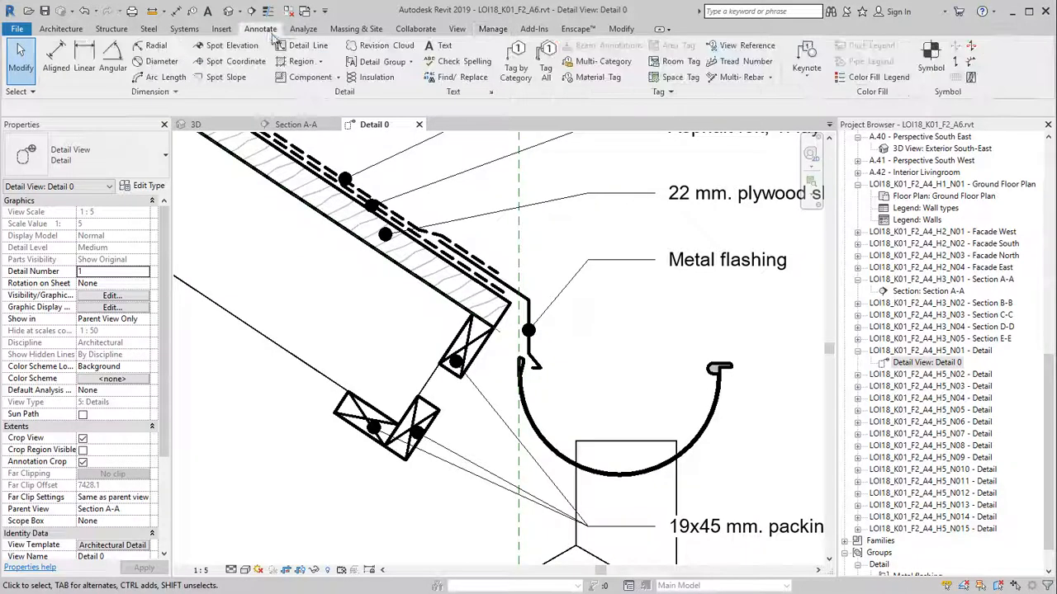
click(309, 78)
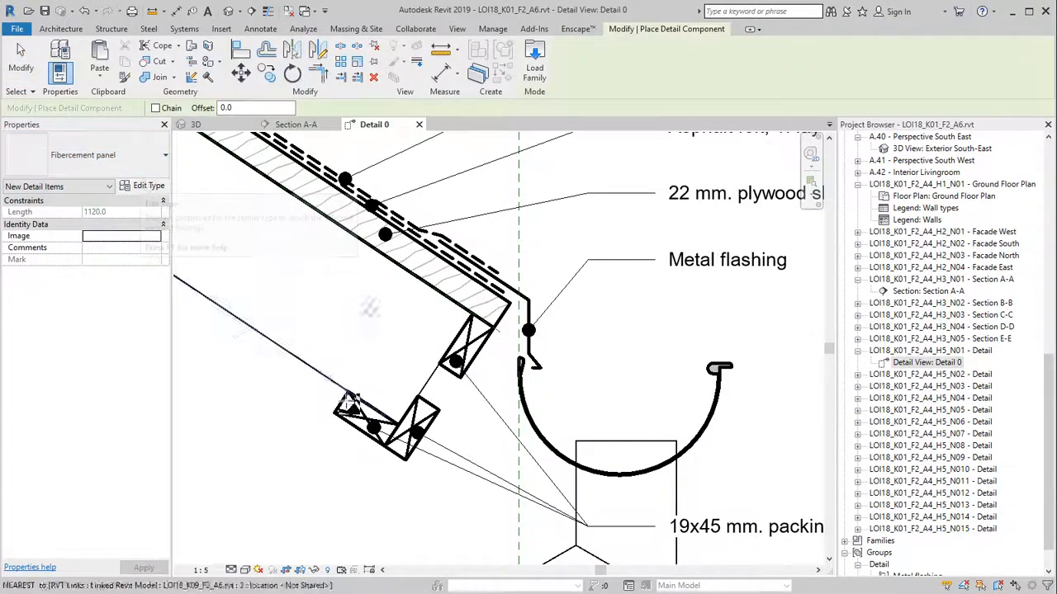
click(406, 461)
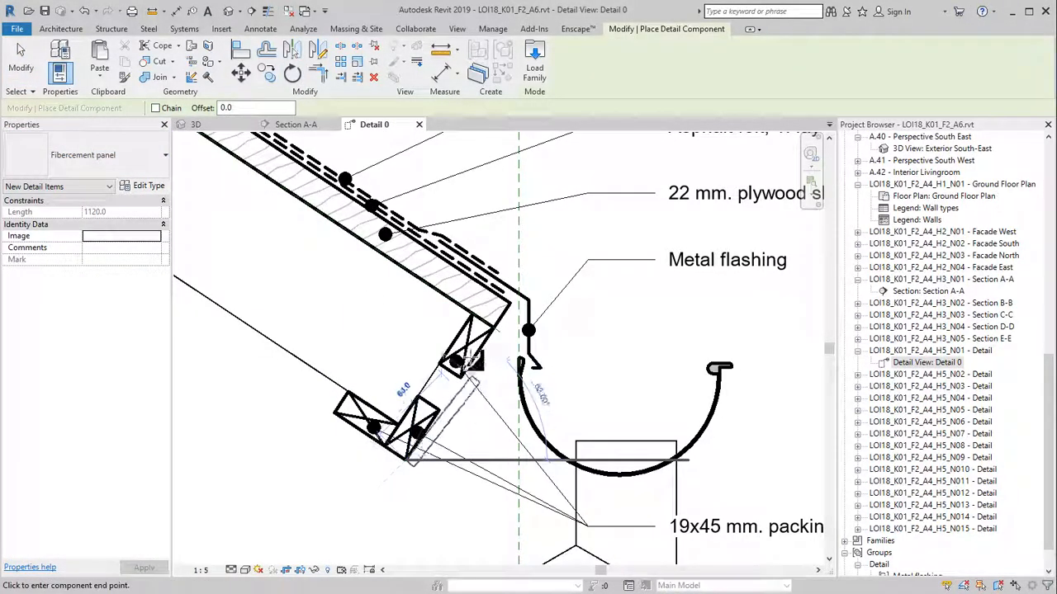
click(510, 285)
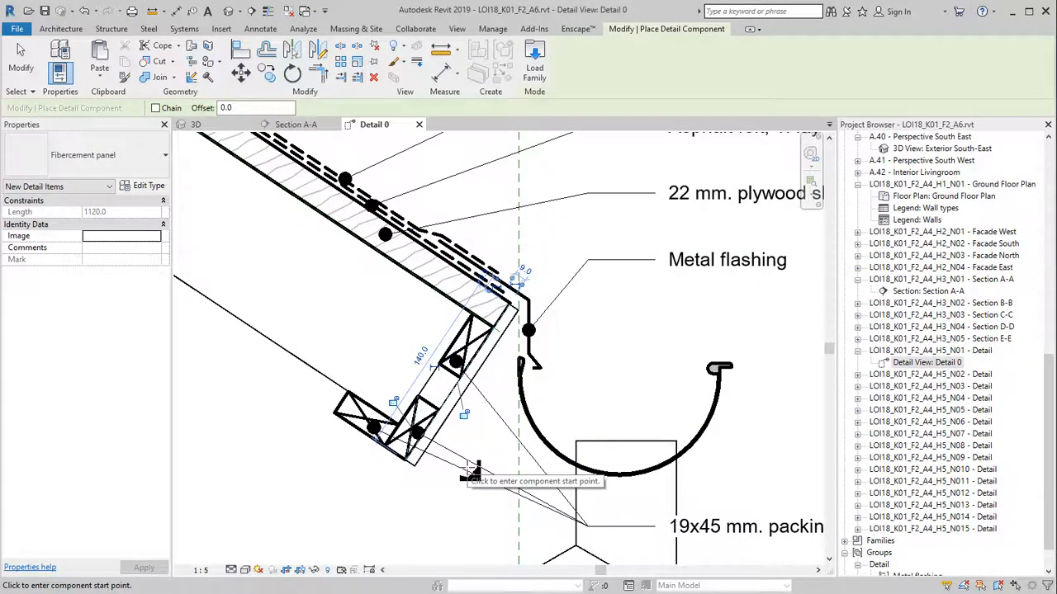
key(Escape)
key(Escape)
Place a second panel along the soffit and move its end to the soffit corner
scroll(341, 357, down, 4)
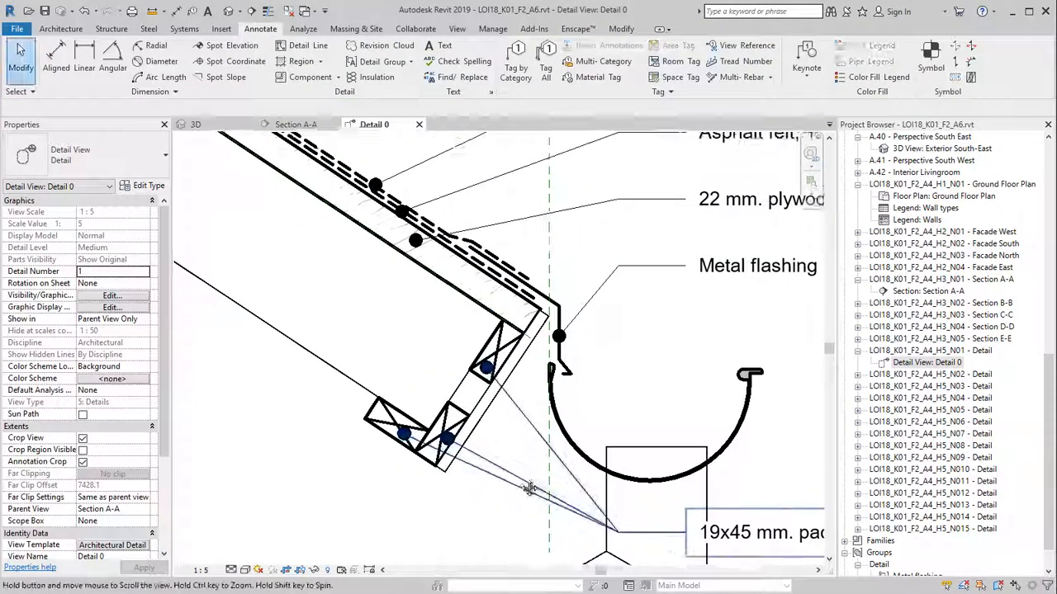
key(Return)
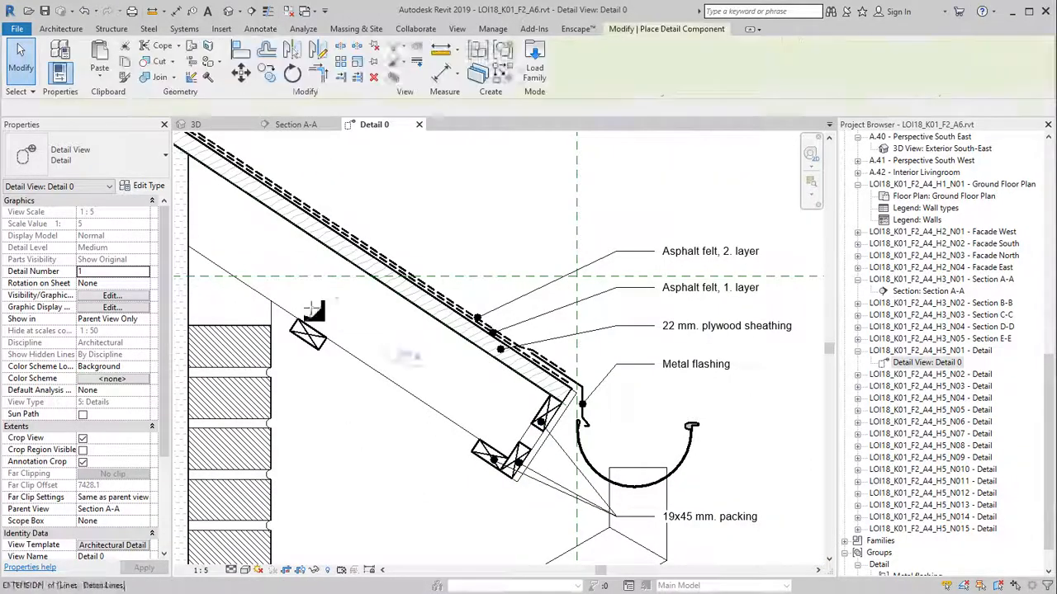
click(294, 329)
scroll(512, 480, up, 5)
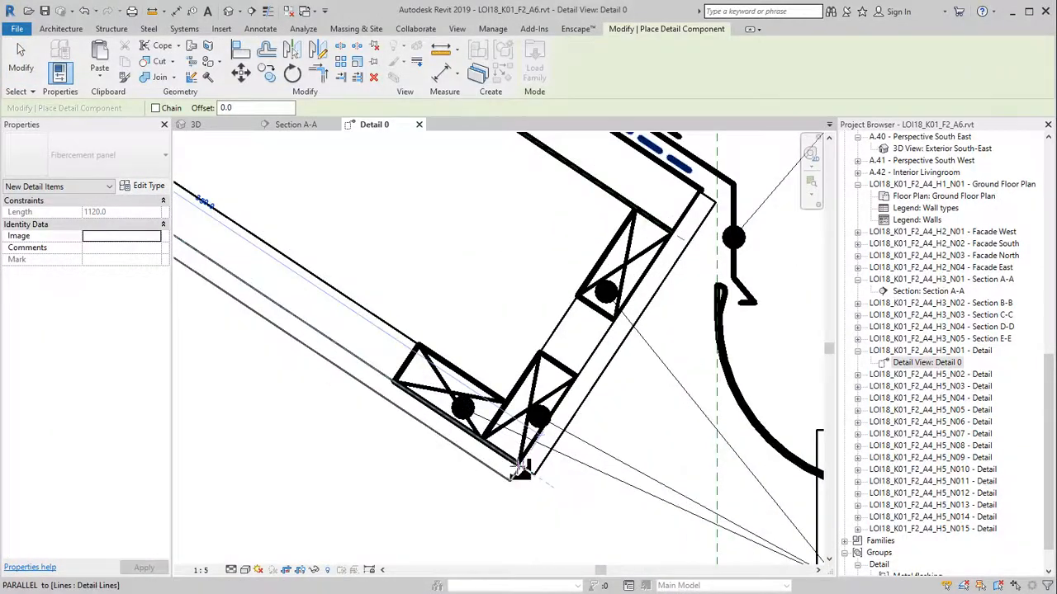
click(520, 467)
key(Escape)
key(Escape)
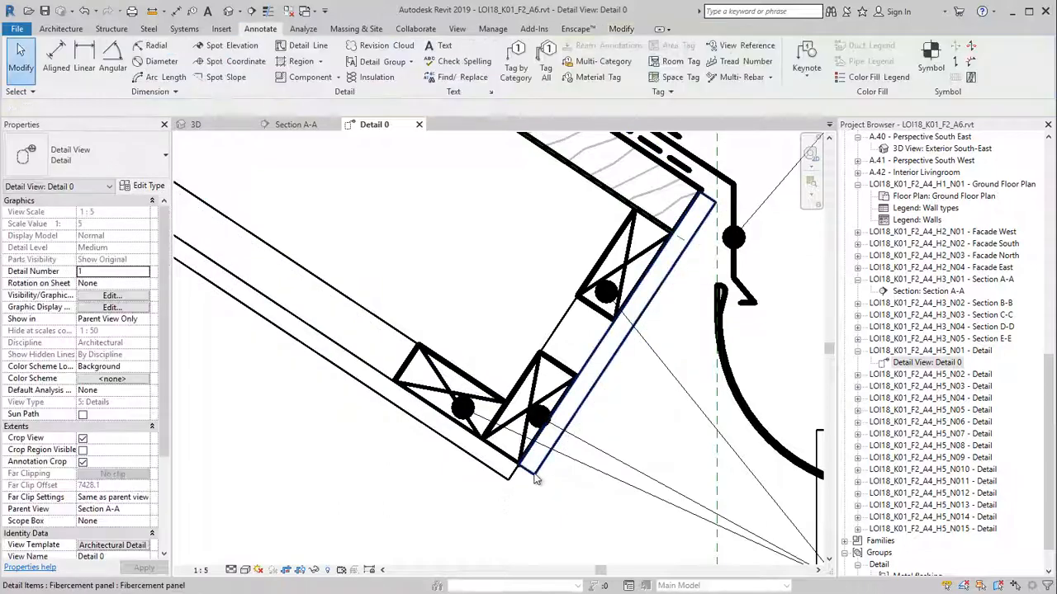
click(526, 469)
scroll(515, 471, up, 3)
drag(503, 465, 487, 495)
scroll(487, 495, down, 2)
scroll(487, 487, up, 1)
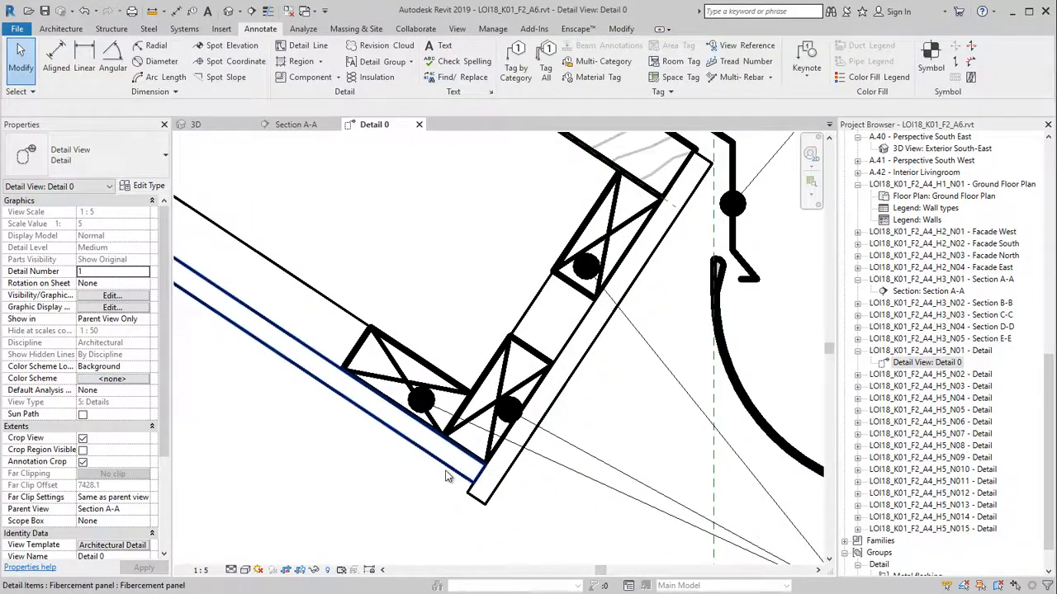
click(492, 474)
scroll(491, 474, up, 2)
key(Escape)
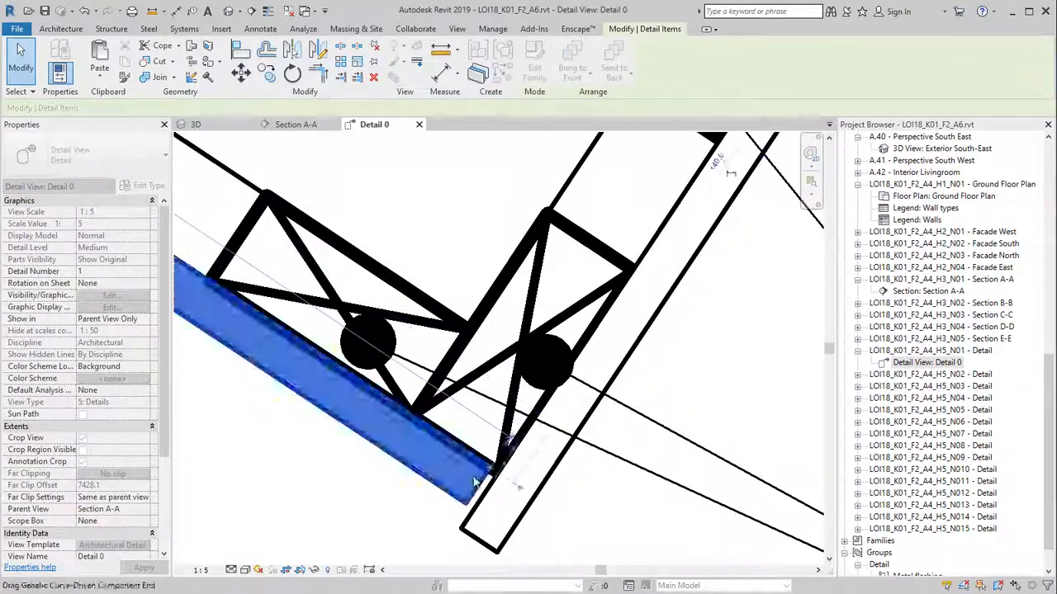
Drag the panel's upper end along the soffit to a length of 360.0
scroll(463, 503, down, 3)
scroll(454, 506, down, 2)
scroll(235, 305, up, 3)
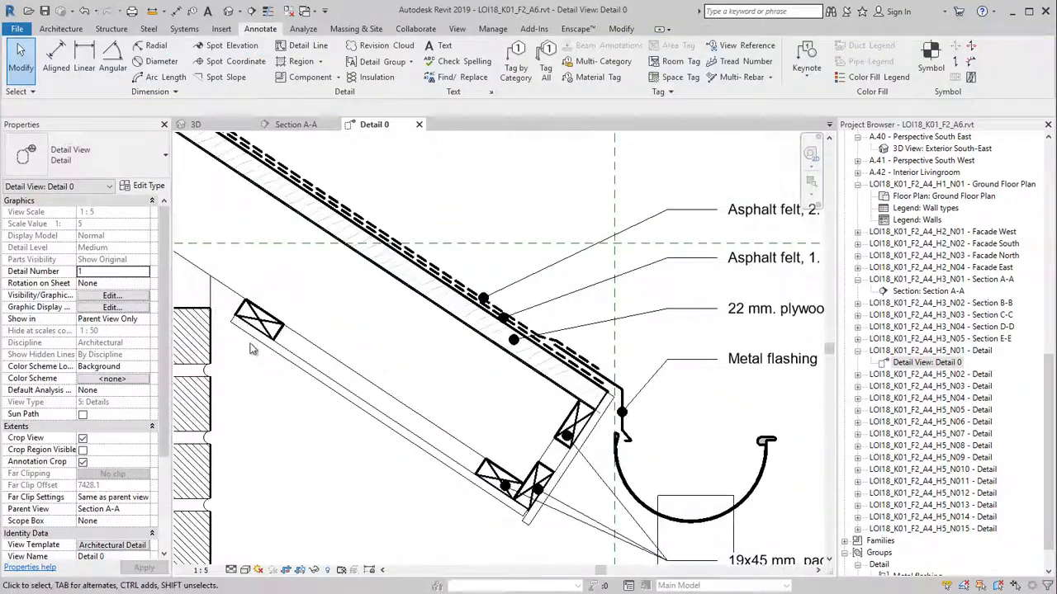
click(232, 310)
drag(232, 310, 218, 291)
scroll(248, 297, down, 2)
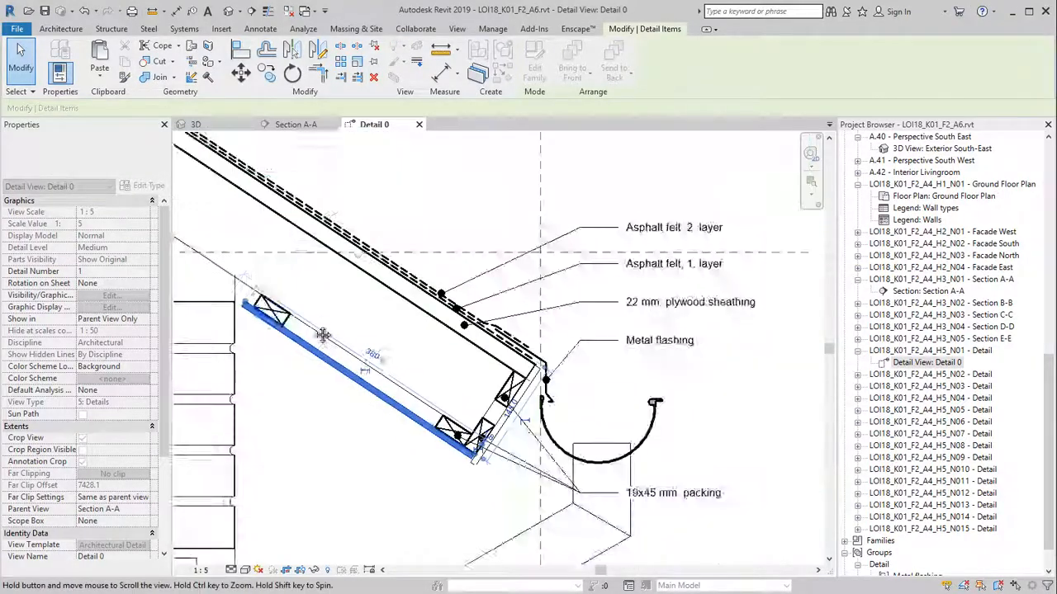
middle_drag(330, 397, 284, 287)
scroll(283, 292, down, 3)
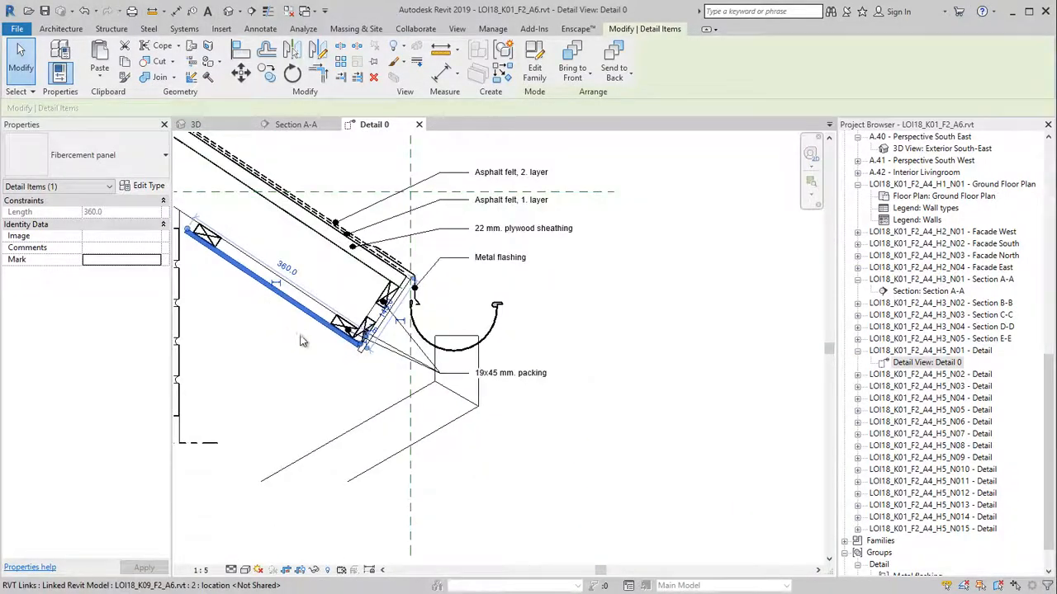
click(321, 364)
Centre the view on the wall plate and show the recent documents list
middle_drag(330, 370, 430, 390)
scroll(346, 421, down, 3)
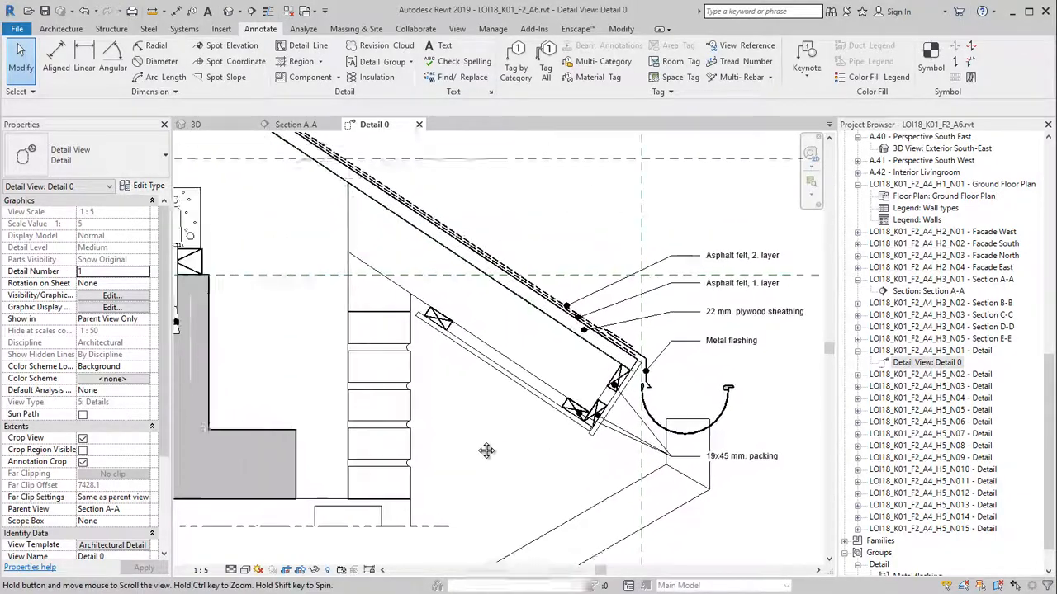
middle_drag(346, 421, 383, 433)
scroll(326, 366, up, 4)
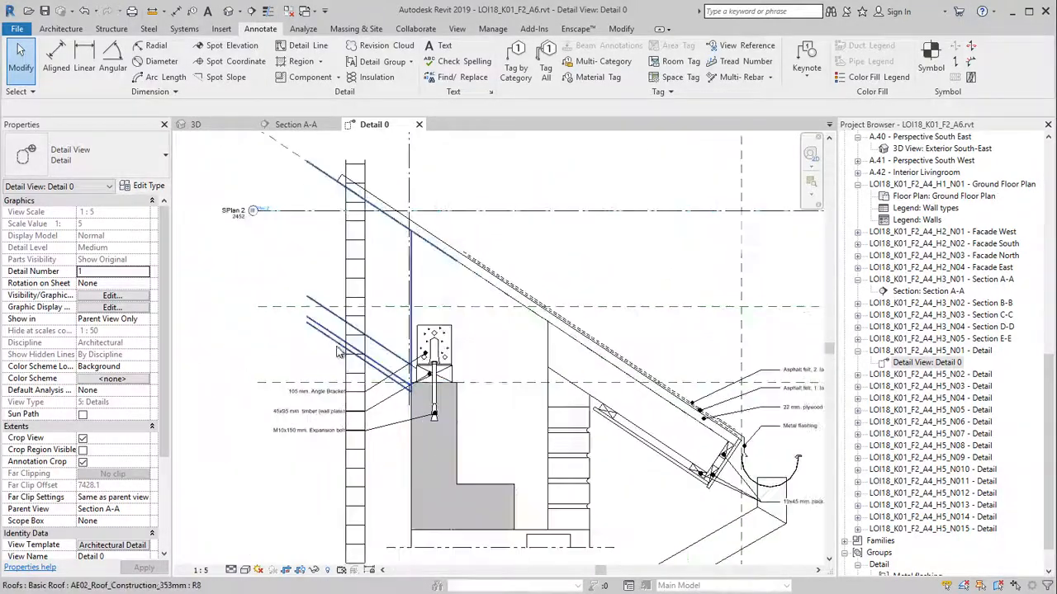
middle_drag(327, 366, 314, 373)
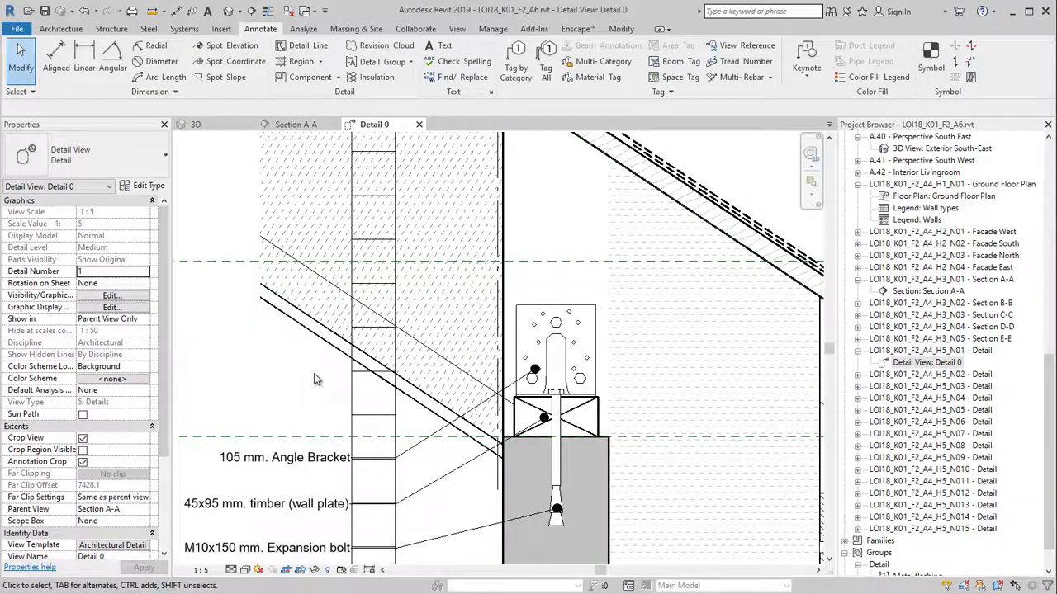
click(18, 30)
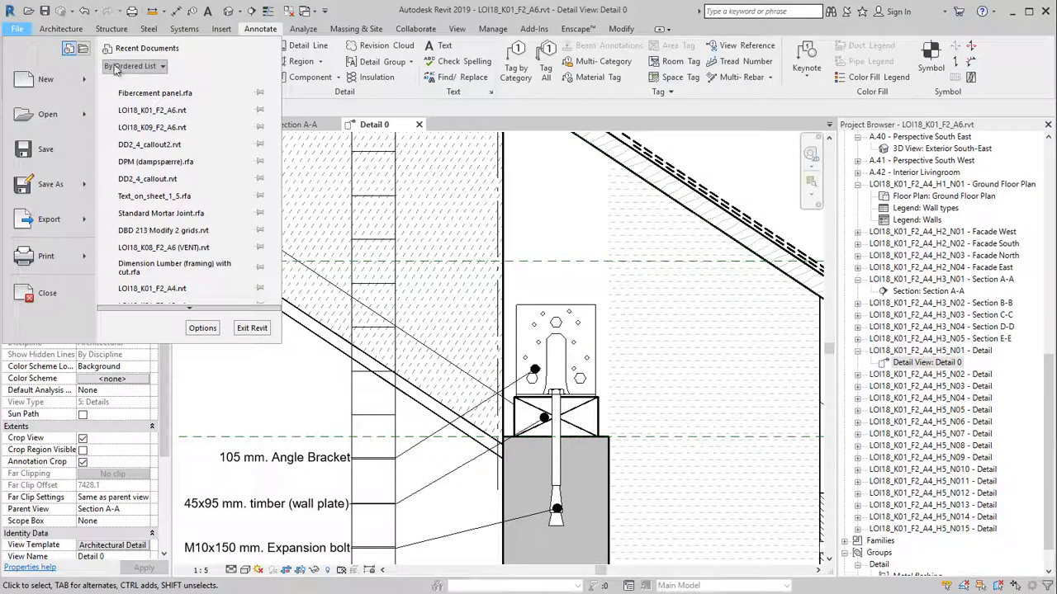
Open the DPM (dampspærre) family and inspect its red membrane line
click(156, 162)
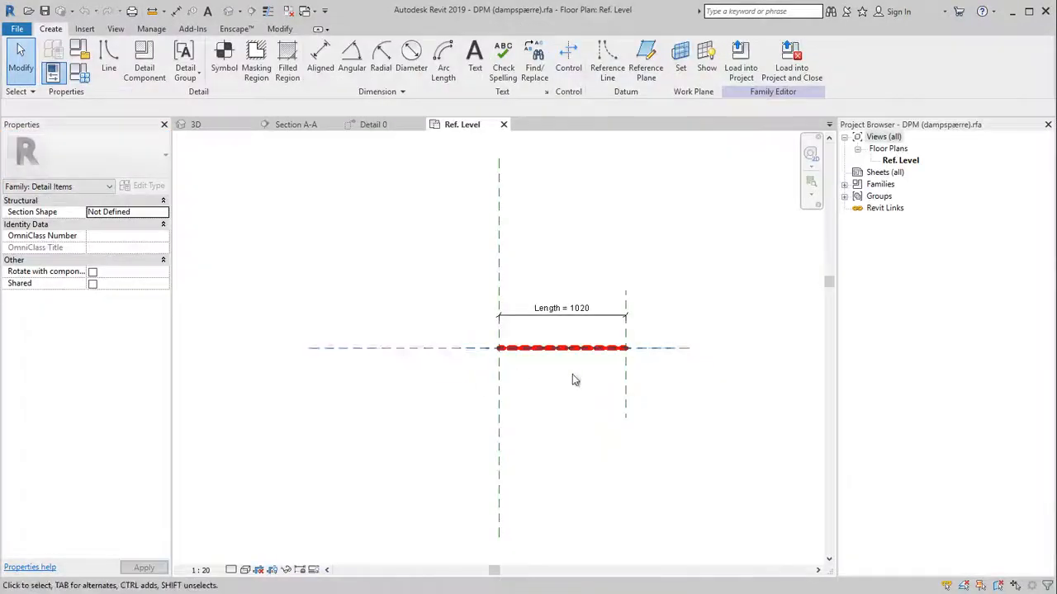
scroll(580, 367, up, 3)
click(578, 330)
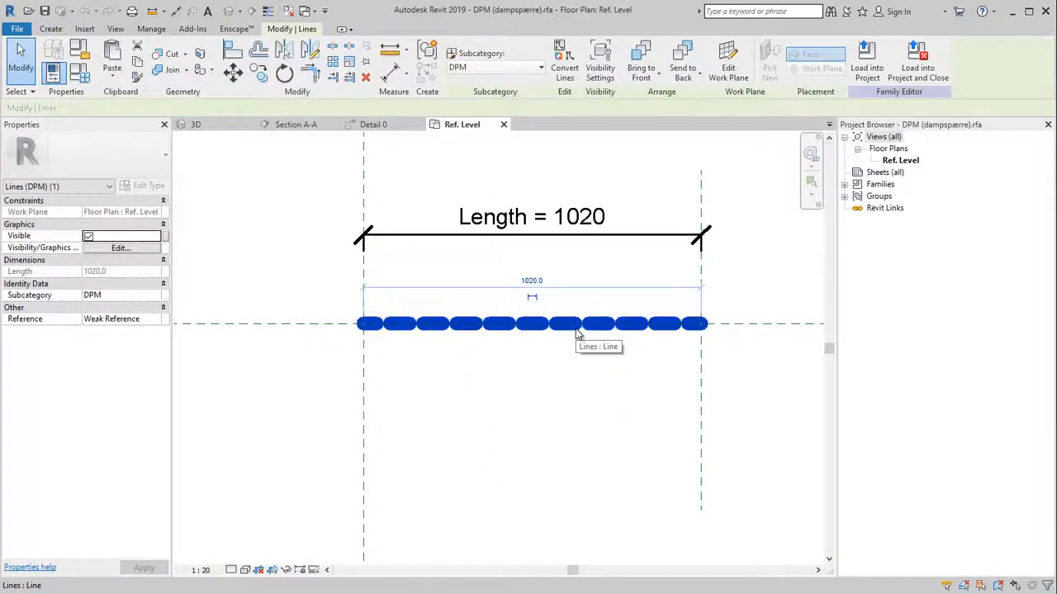
click(232, 155)
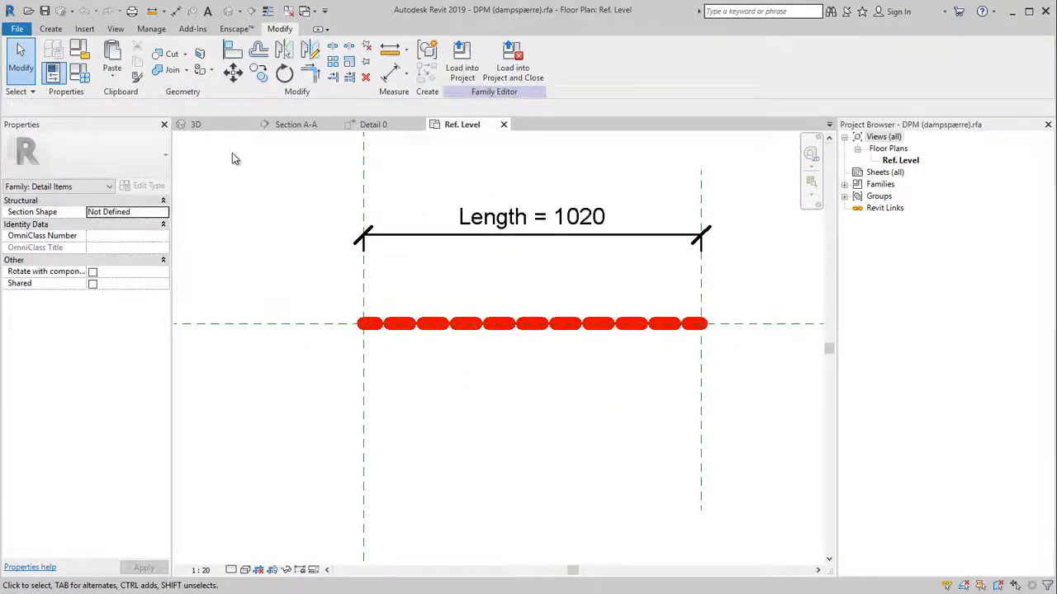
Set the DPM subcategory line weight to 5 and load the family into the project unsaved
click(153, 29)
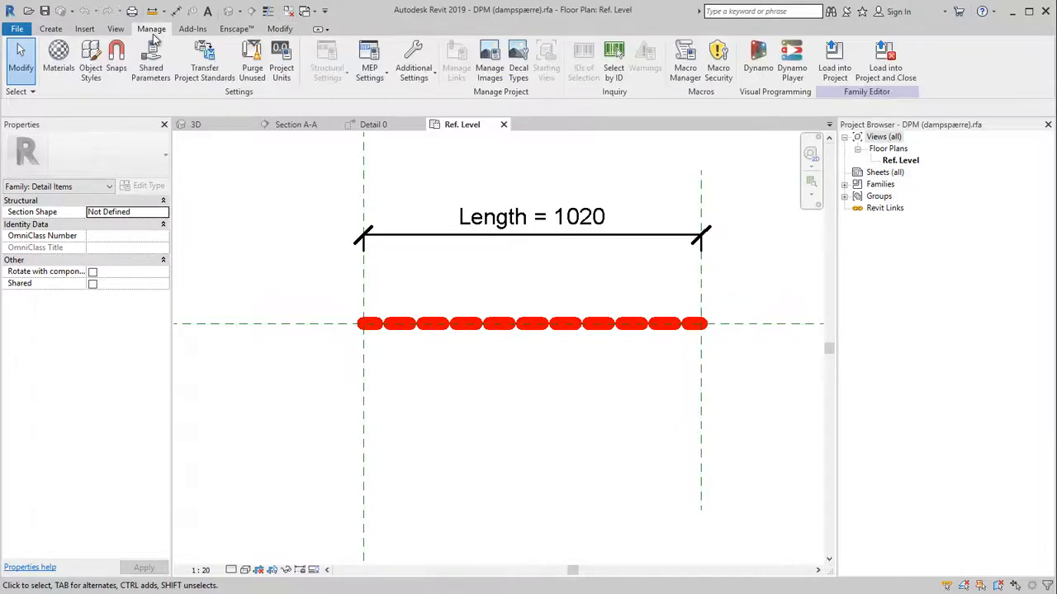
click(90, 73)
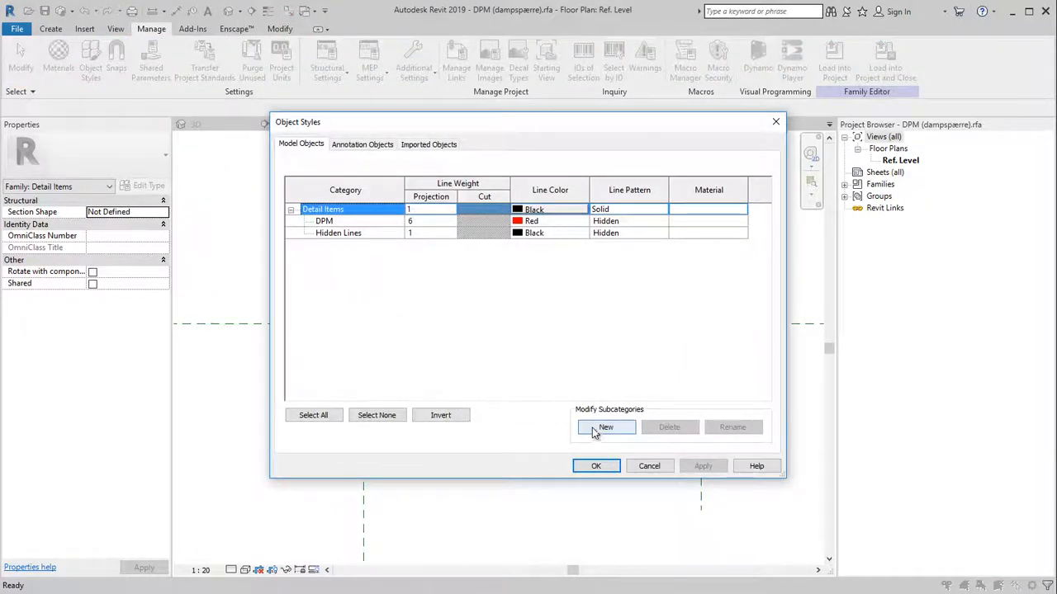
click(421, 222)
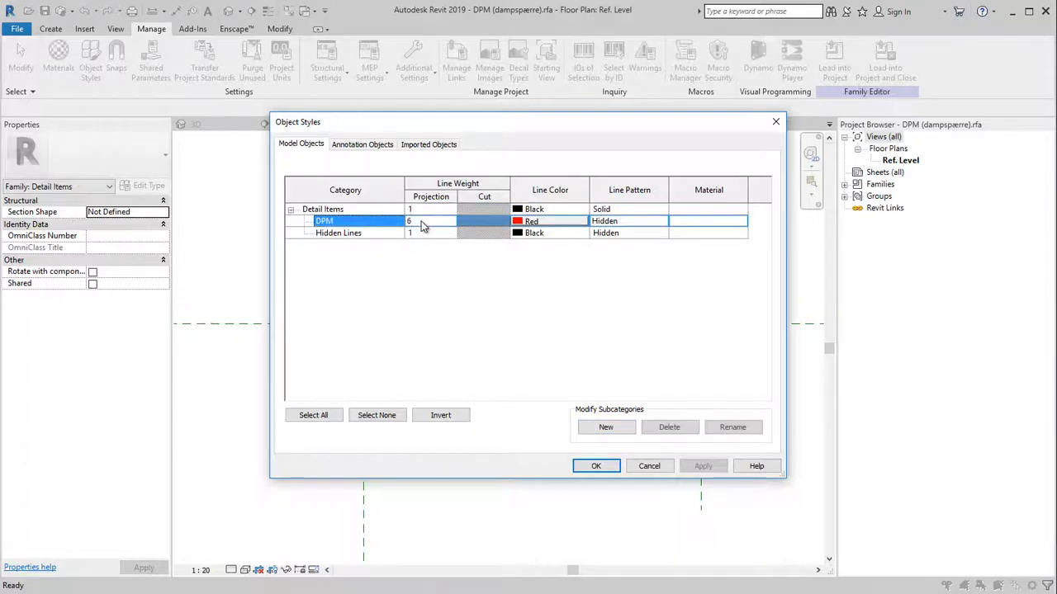
text(5)
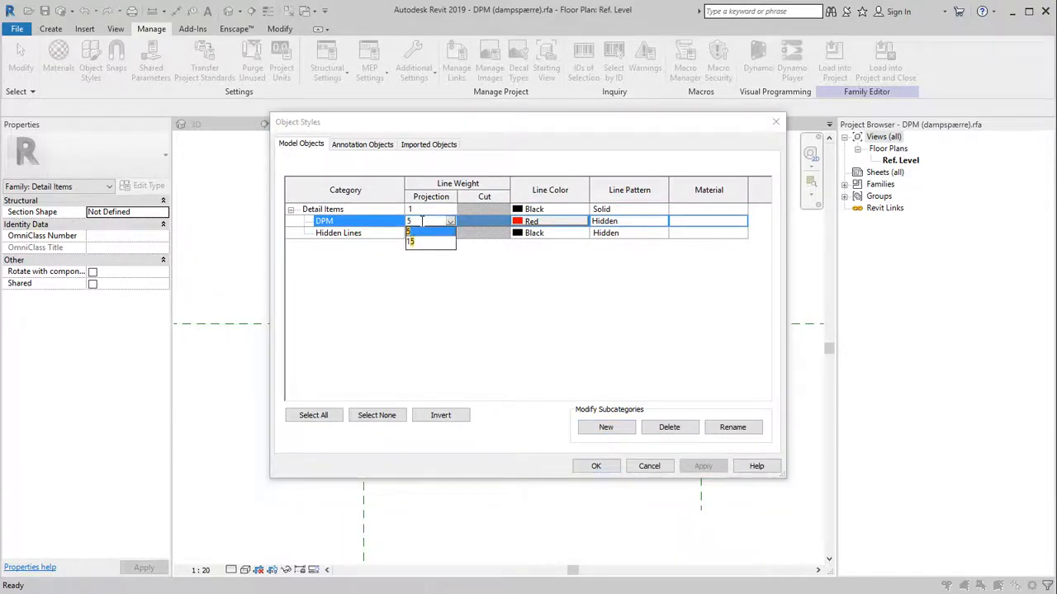
key(Return)
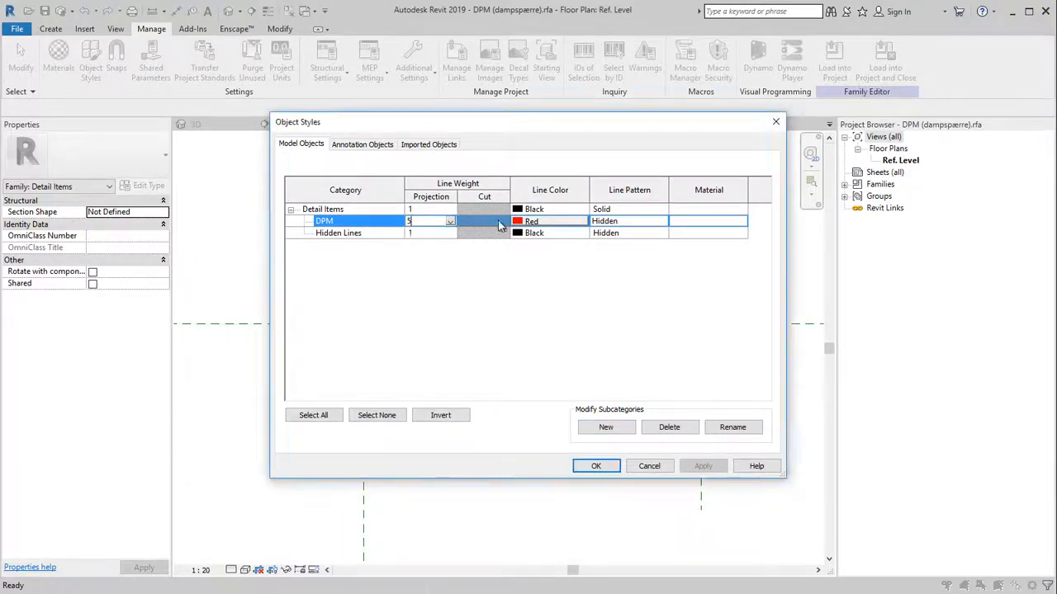
click(607, 467)
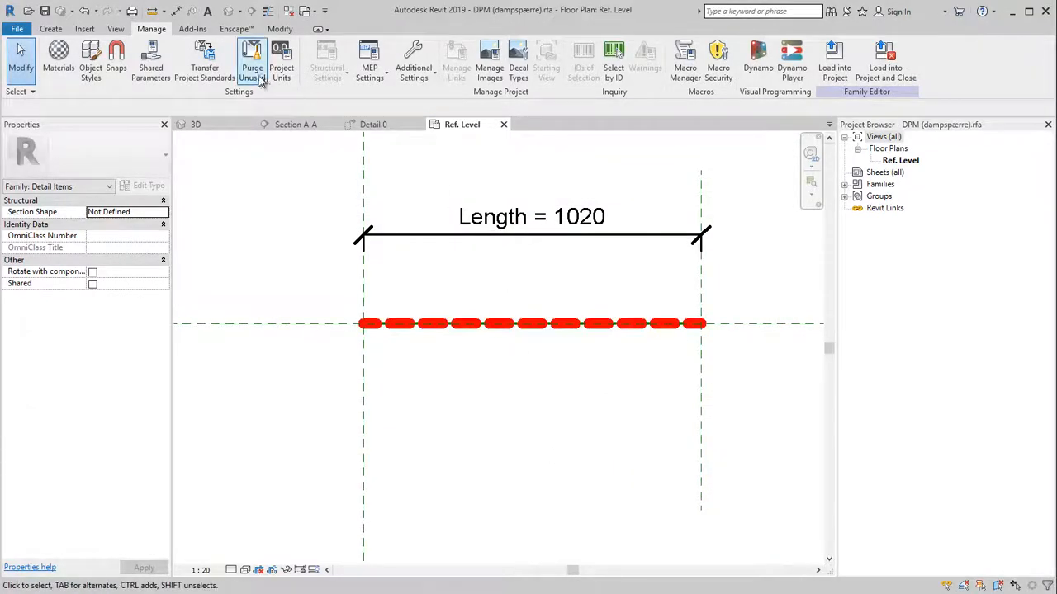
click(882, 71)
click(220, 480)
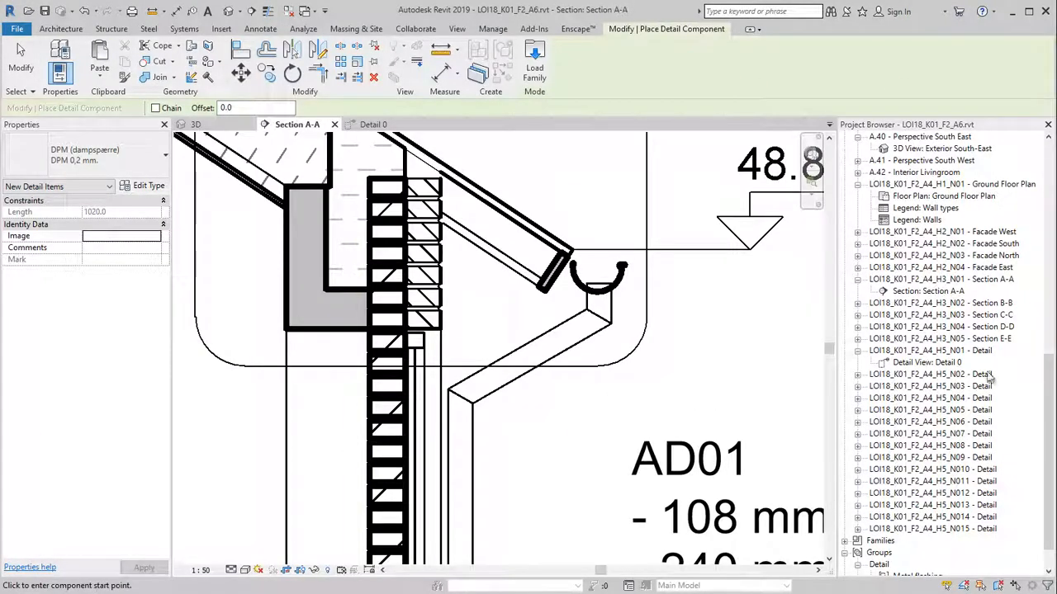
Back in Detail 0, start placing a DPM 0.2 mm detail component
key(Escape)
key(Escape)
key(ctrl+Tab)
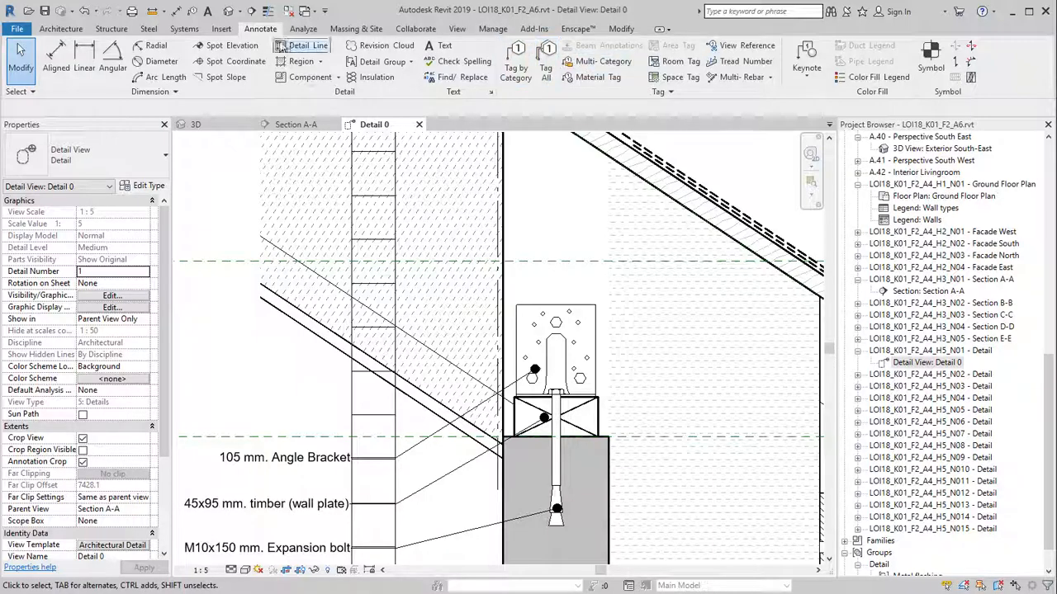
click(302, 77)
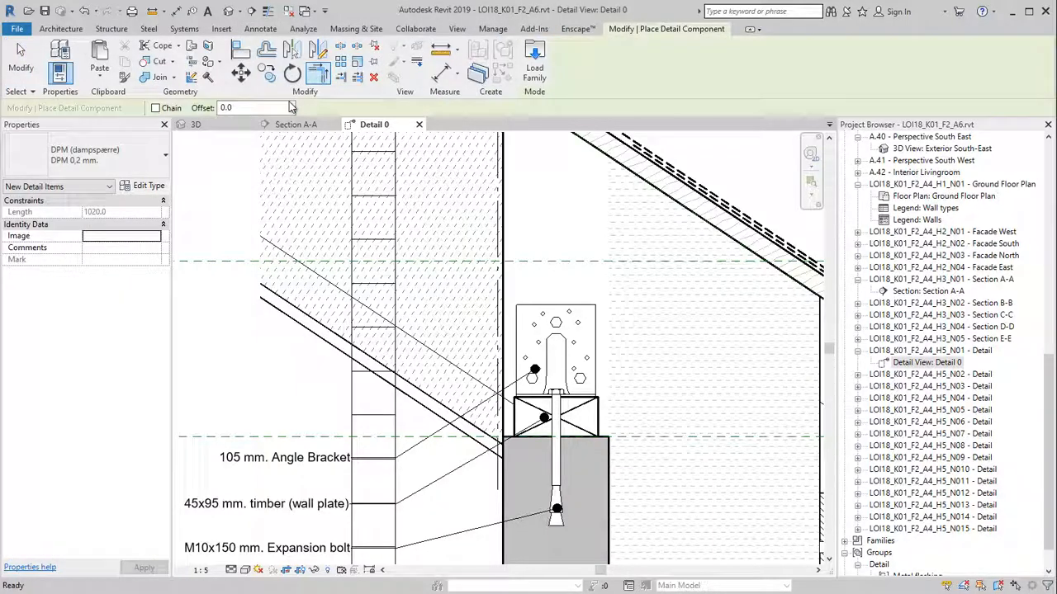
click(124, 165)
click(74, 568)
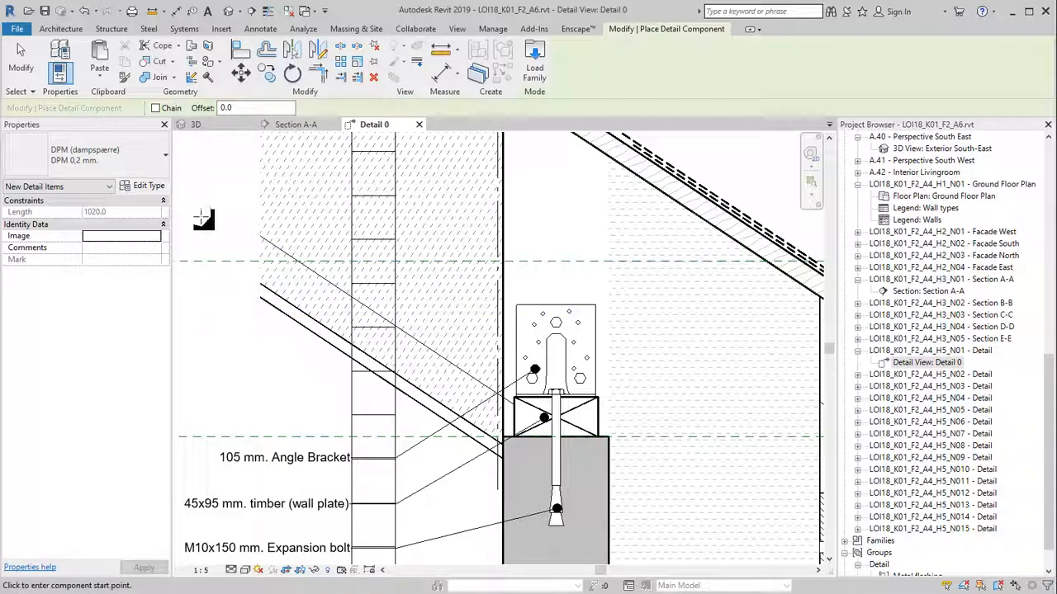
Draw the chained membrane from the wall-plate corner up along the roof underside
scroll(512, 465, up, 3)
click(497, 453)
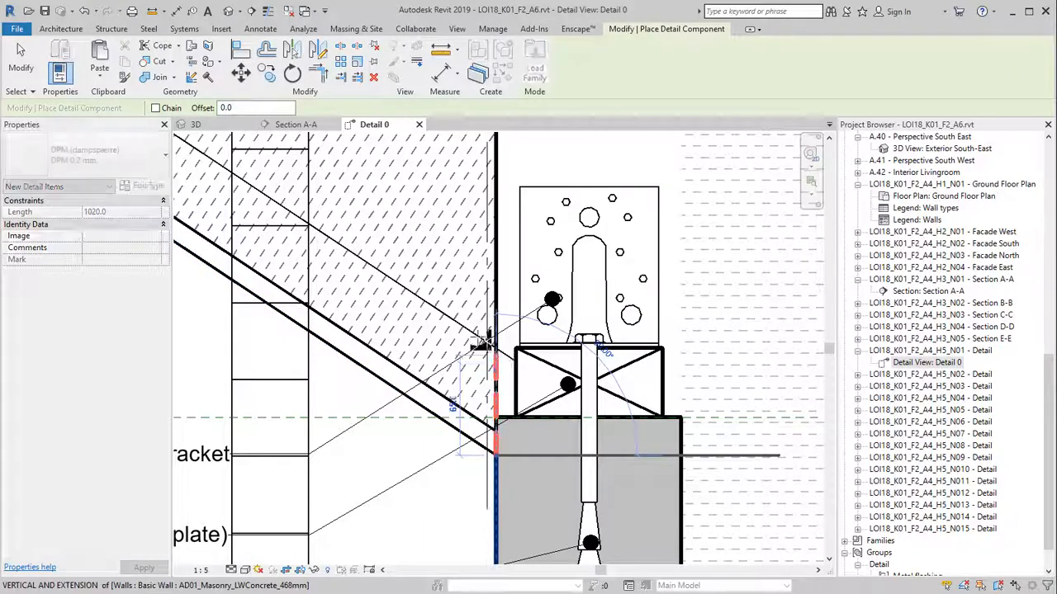
click(156, 109)
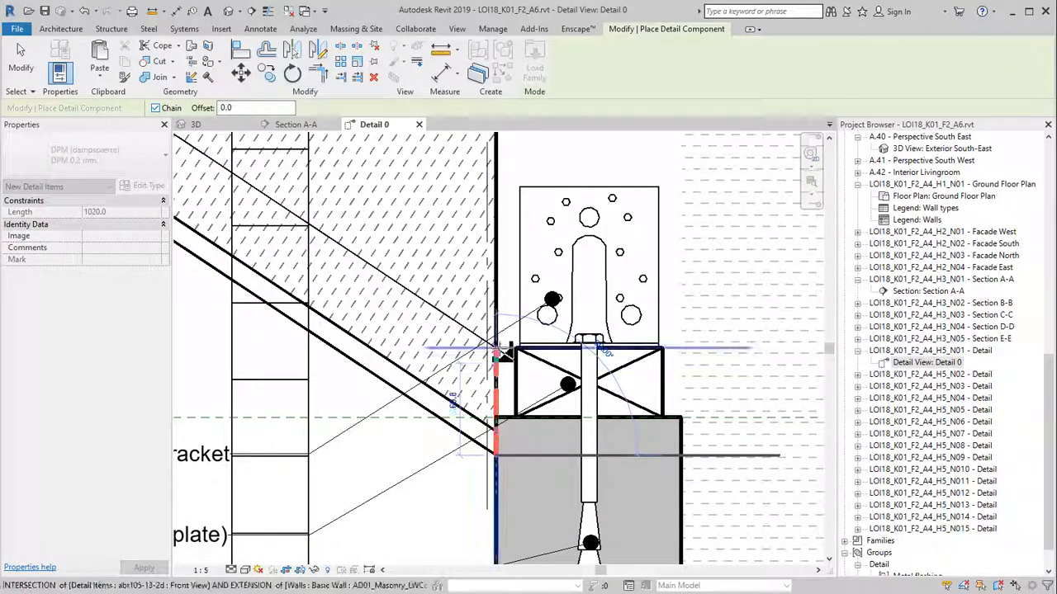
scroll(504, 355, down, 3)
middle_drag(415, 351, 531, 367)
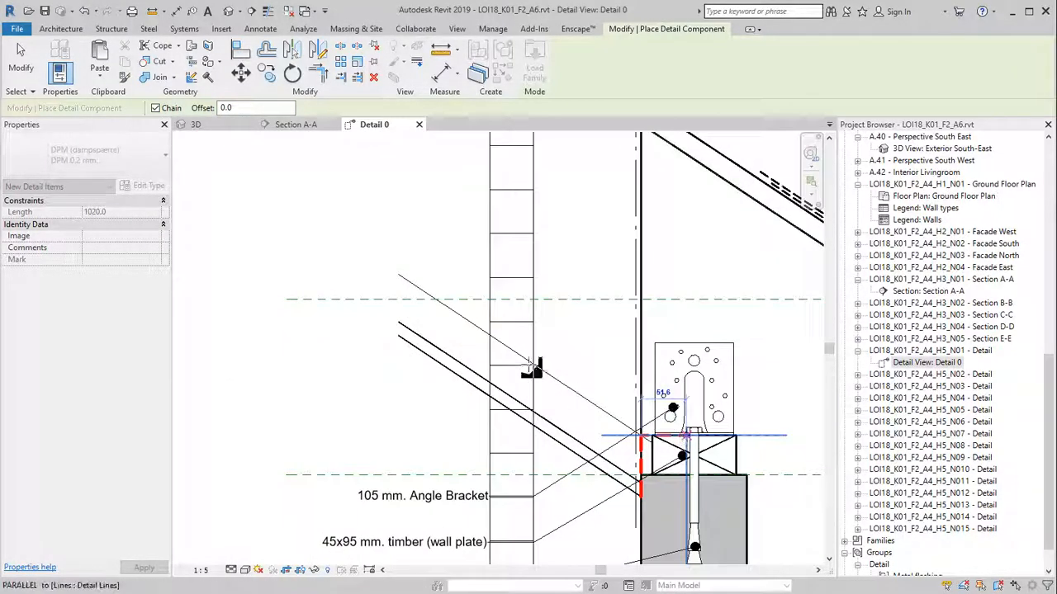
click(396, 272)
key(Escape)
key(Escape)
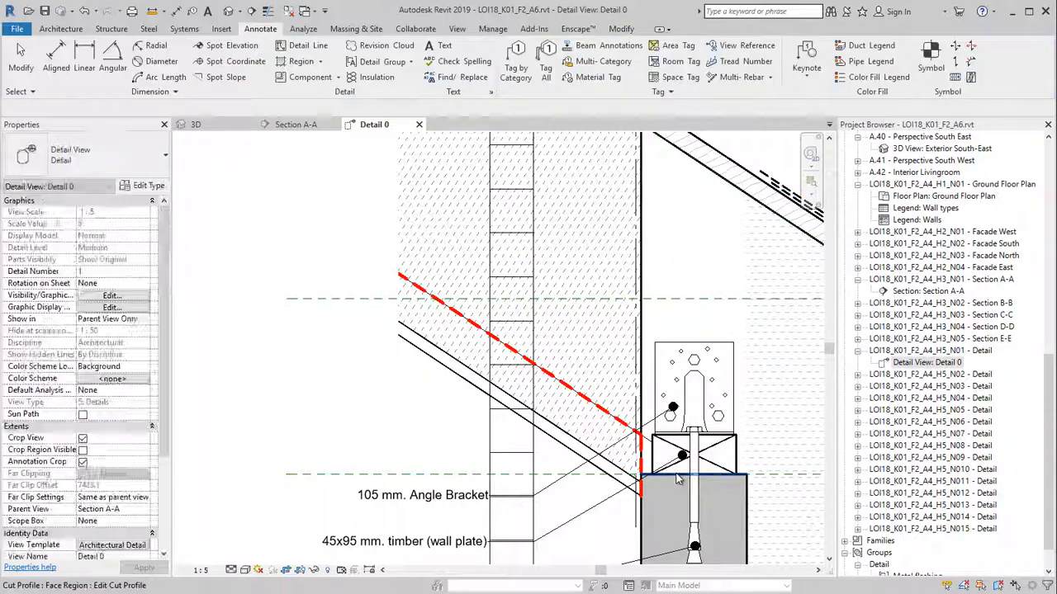